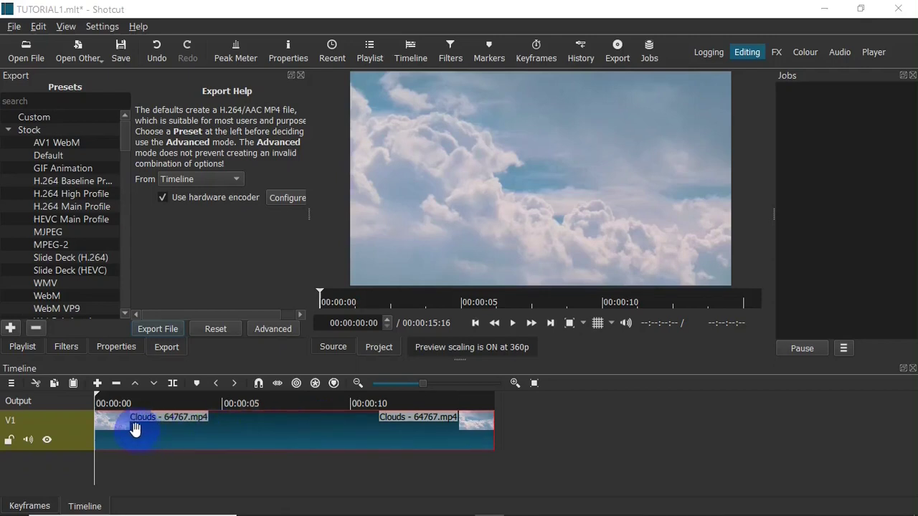
Add an empty V2 video track above V1 from the track header's Track Operations menu.
right_click(80, 403)
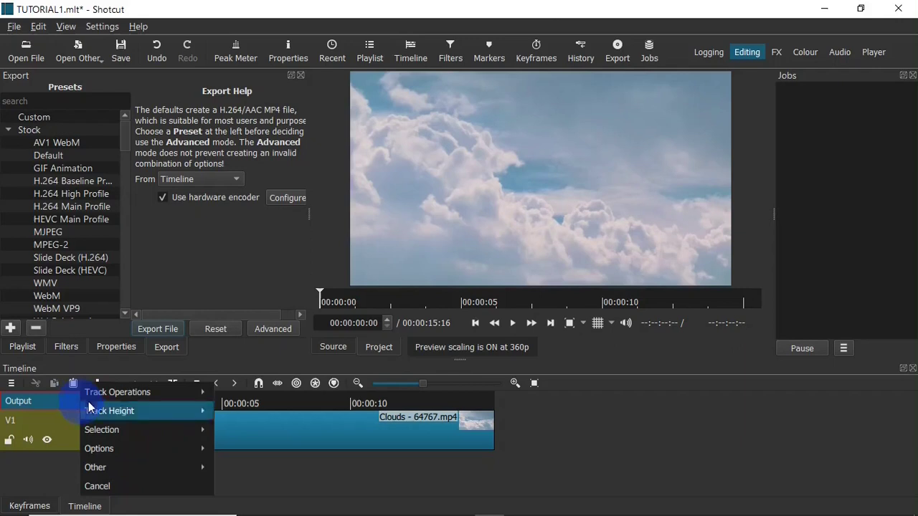
mouse_move(120, 393)
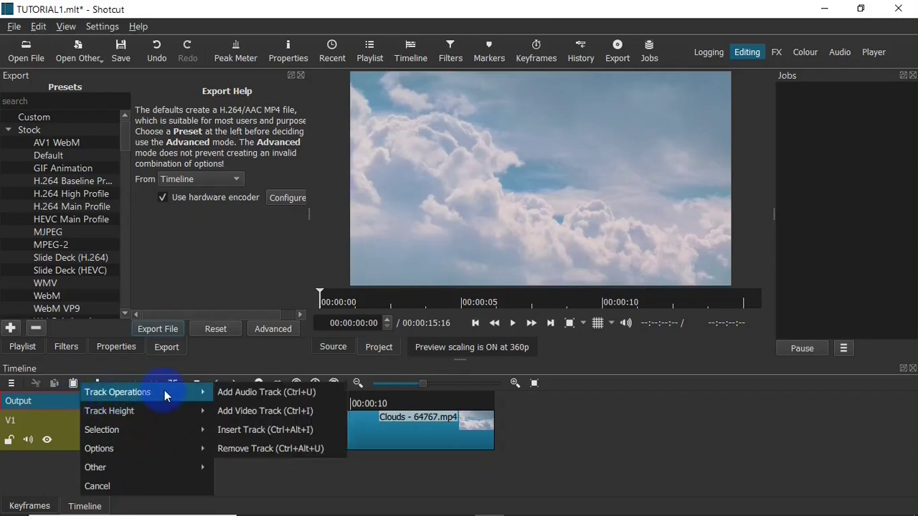
click(256, 411)
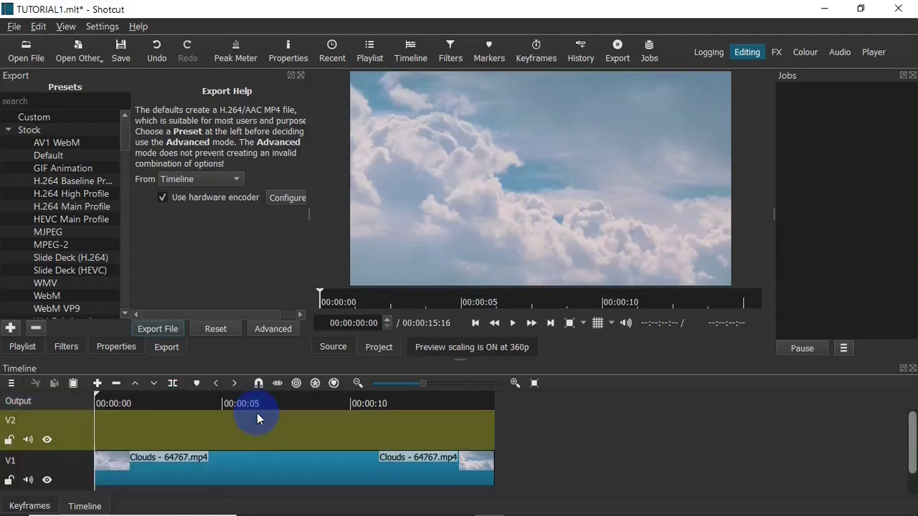
Generate a transparent text clip that reads 'The Clouds' using Open Other > Text.
click(79, 57)
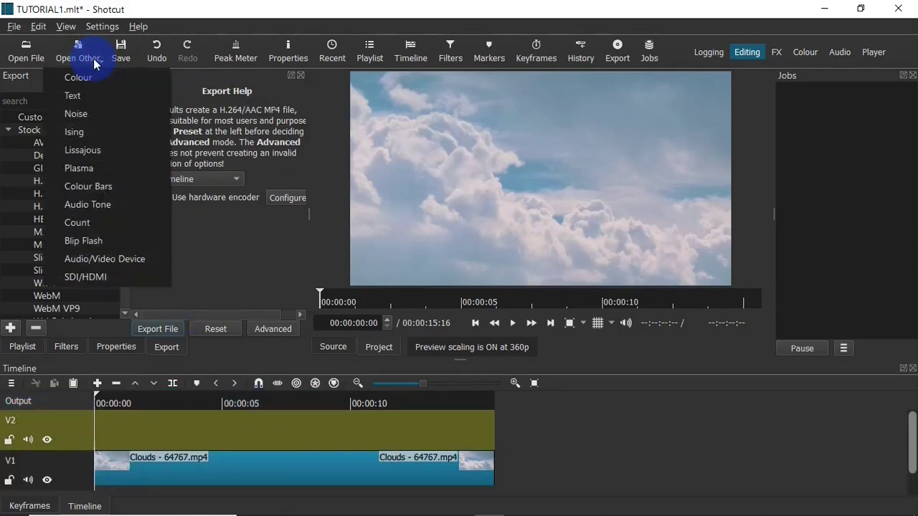
click(102, 99)
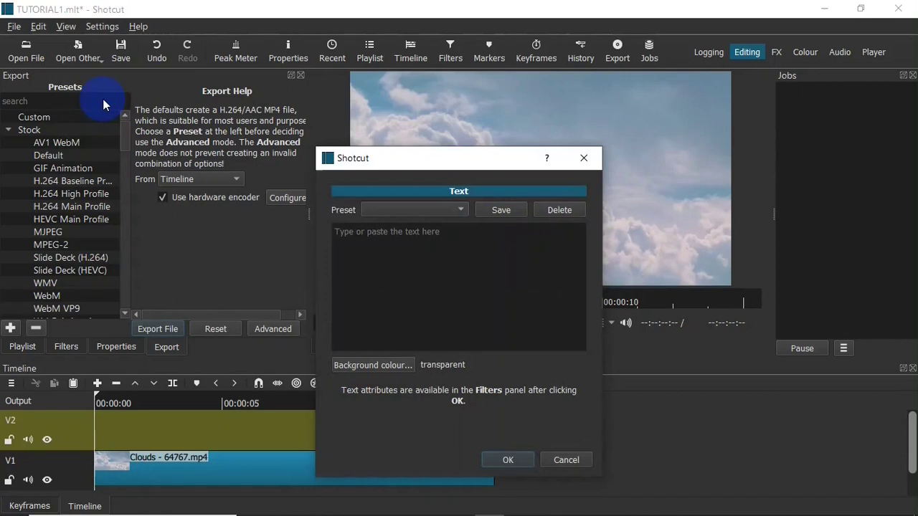
click(424, 241)
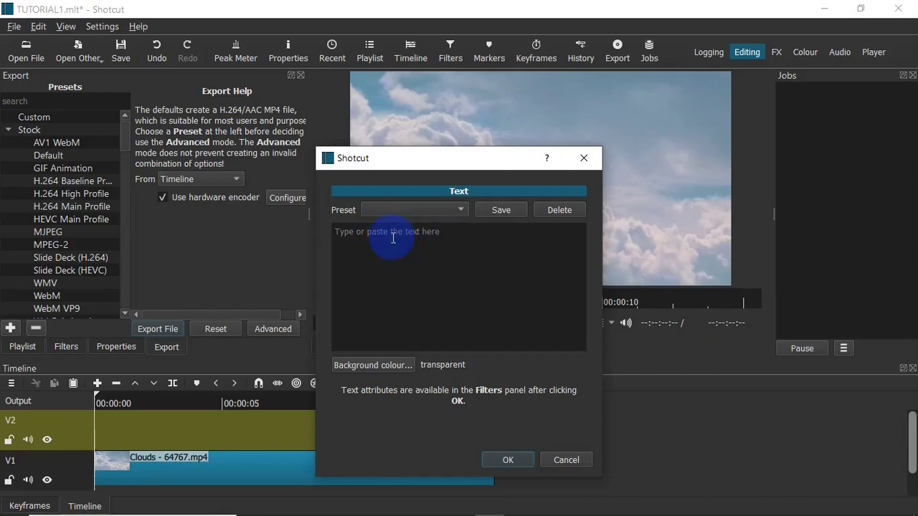
text(The Clouds)
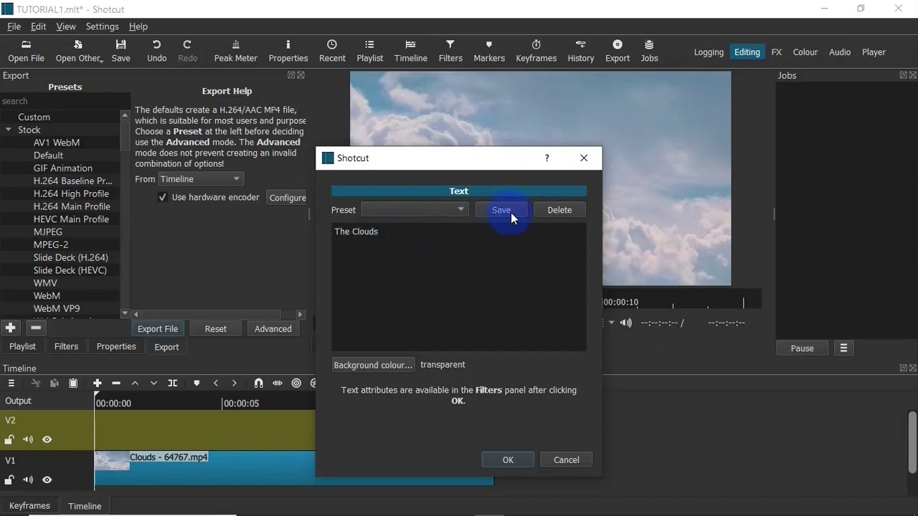
click(501, 462)
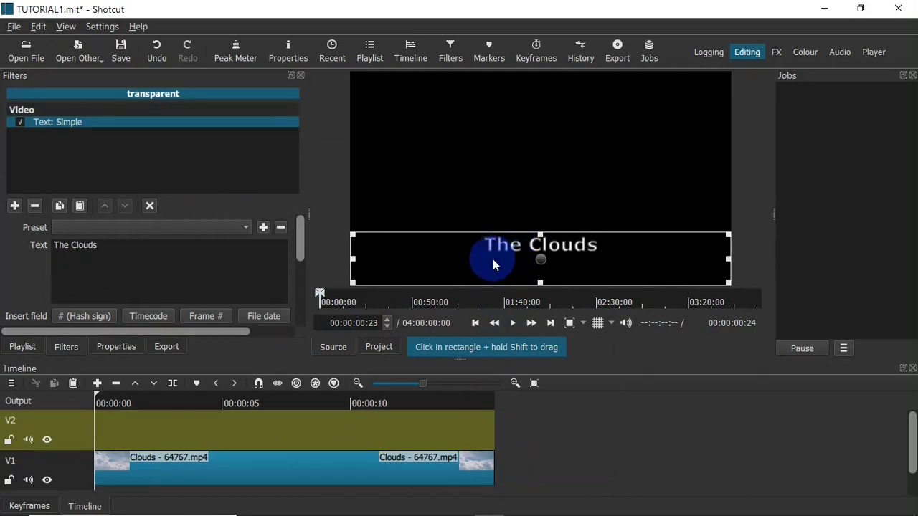
Place the text clip on V2, stretch it nearly to the clouds' end, and preview at 00:00:04:09.
drag(475, 266, 133, 431)
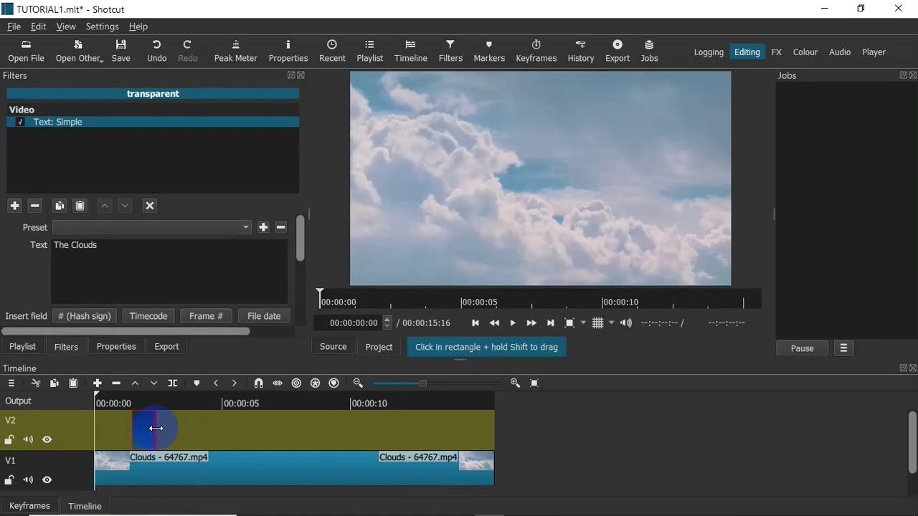
drag(209, 432, 476, 429)
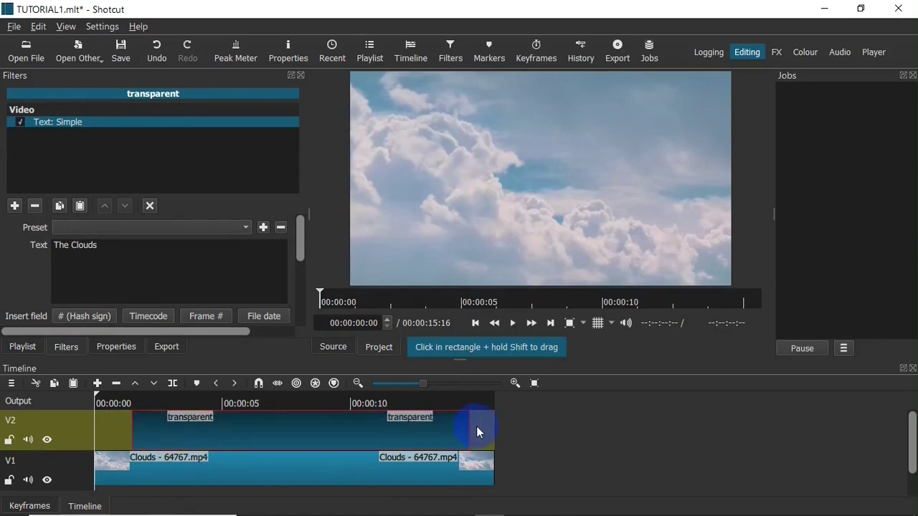
click(206, 403)
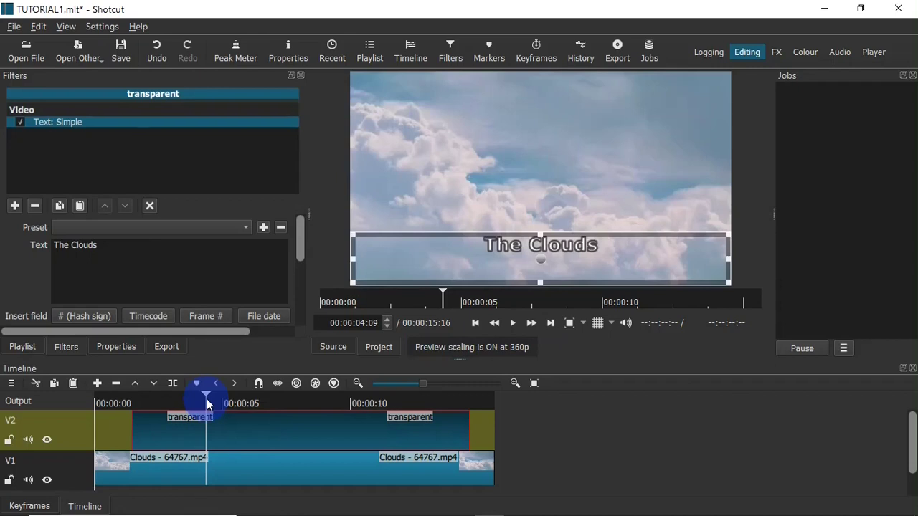
click(561, 267)
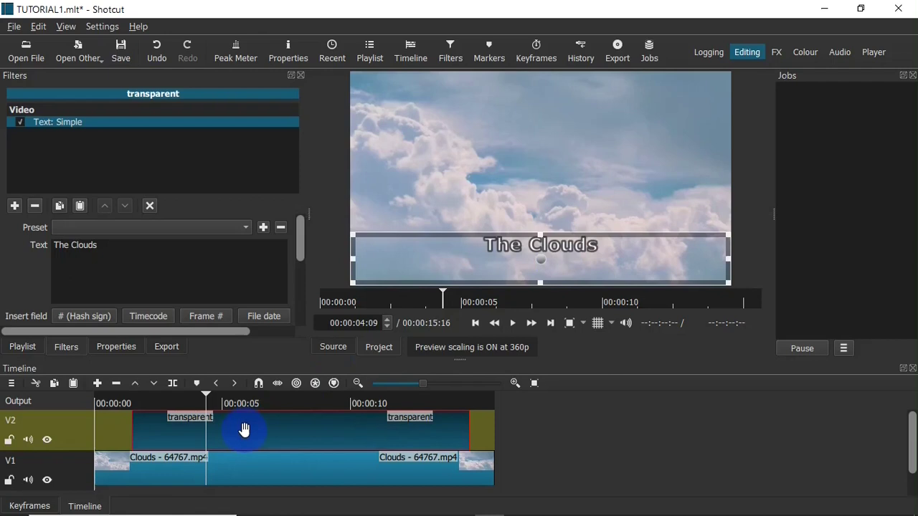
Set the 'The Clouds' title's font colour to pure red #ff0000 in Text: Simple.
click(69, 349)
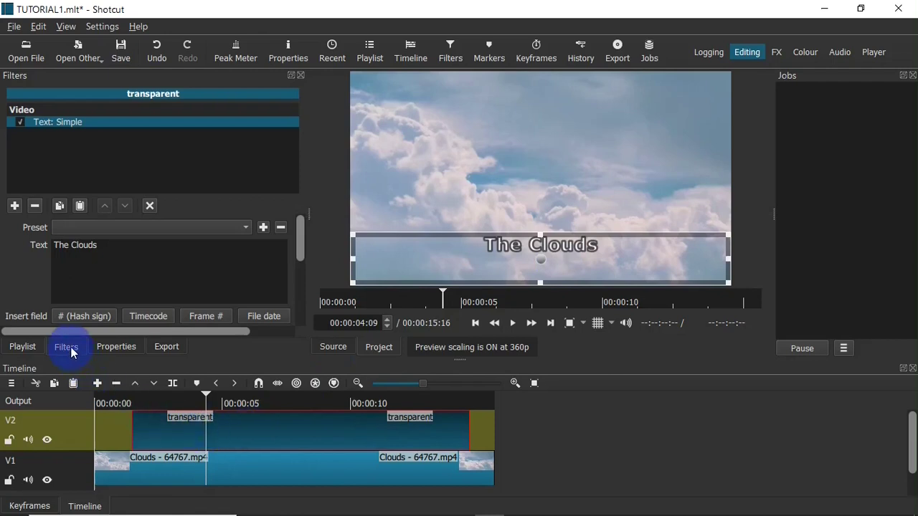
click(232, 285)
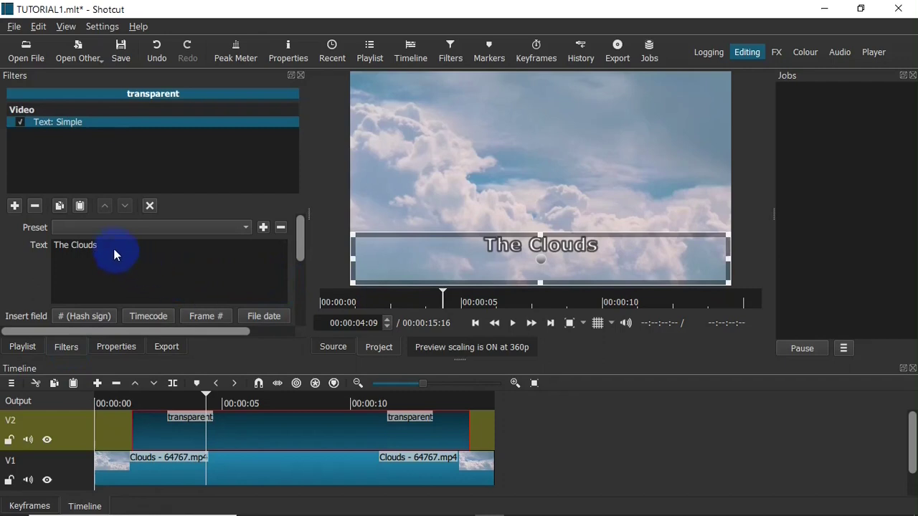
drag(109, 247, 42, 248)
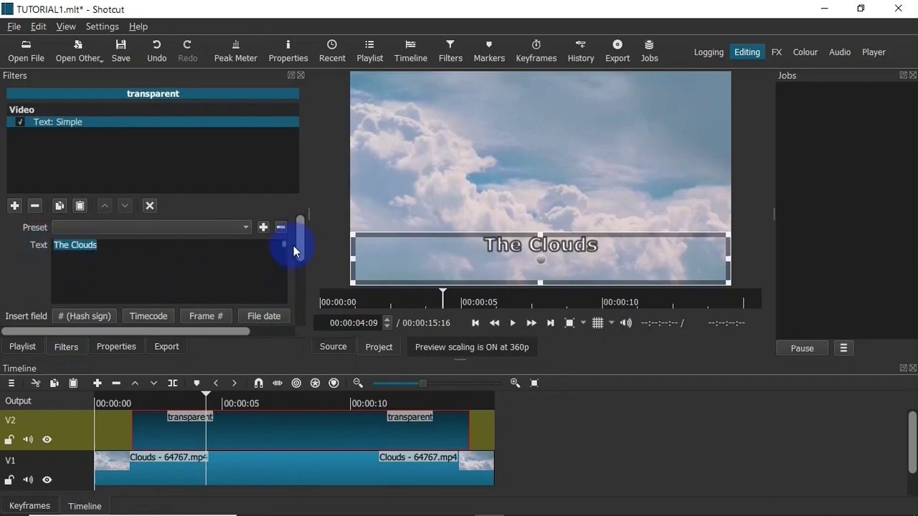
drag(297, 239, 298, 270)
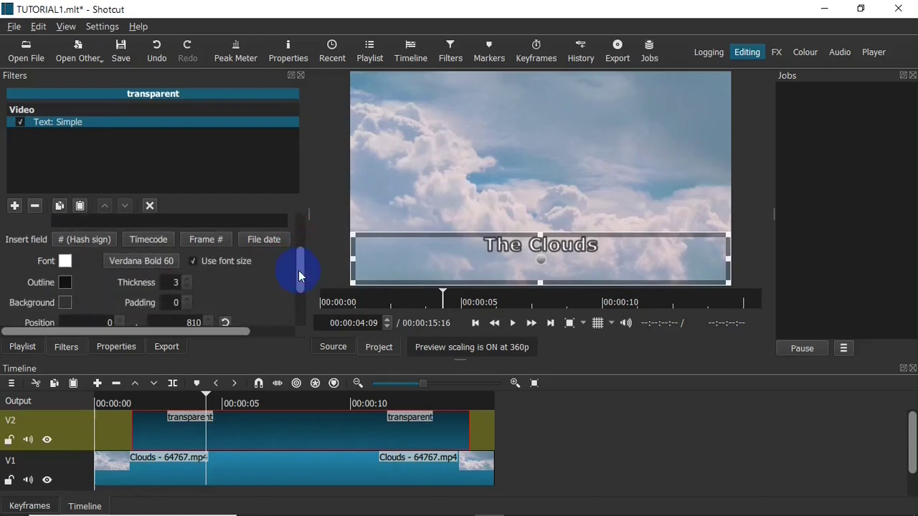
click(65, 263)
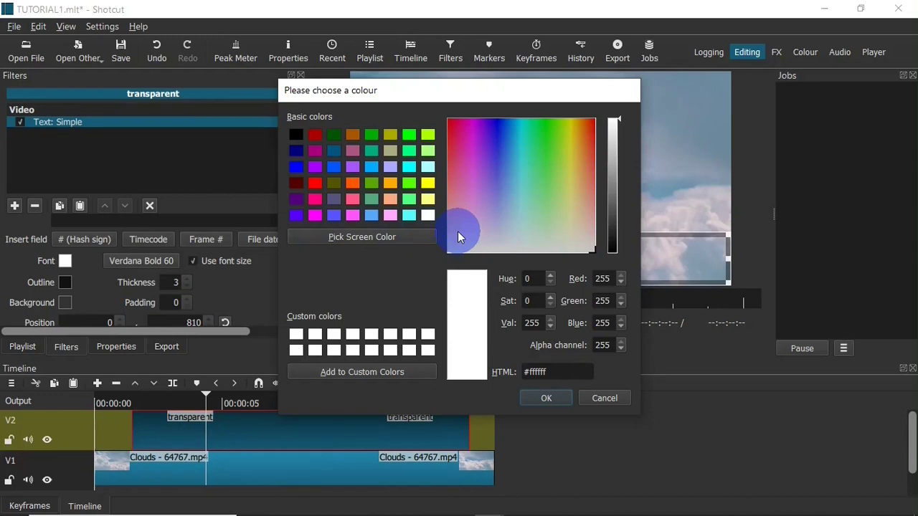
click(318, 182)
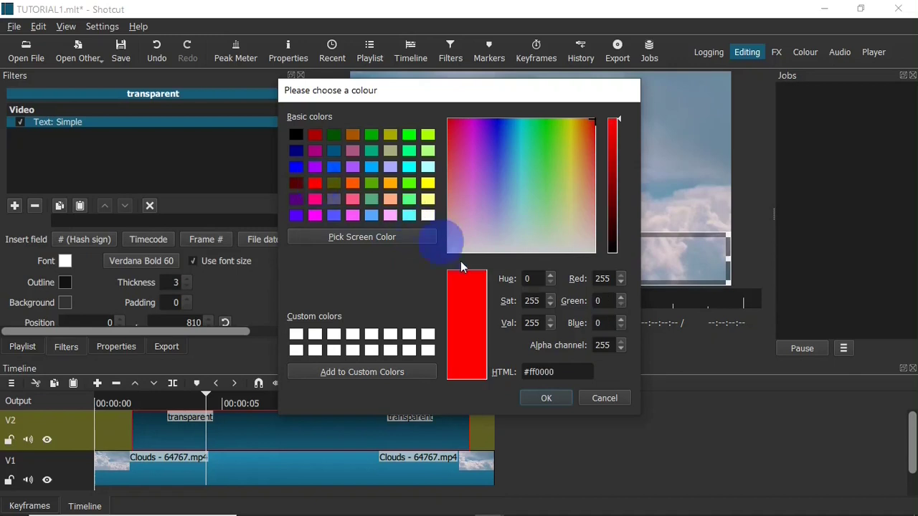
click(546, 399)
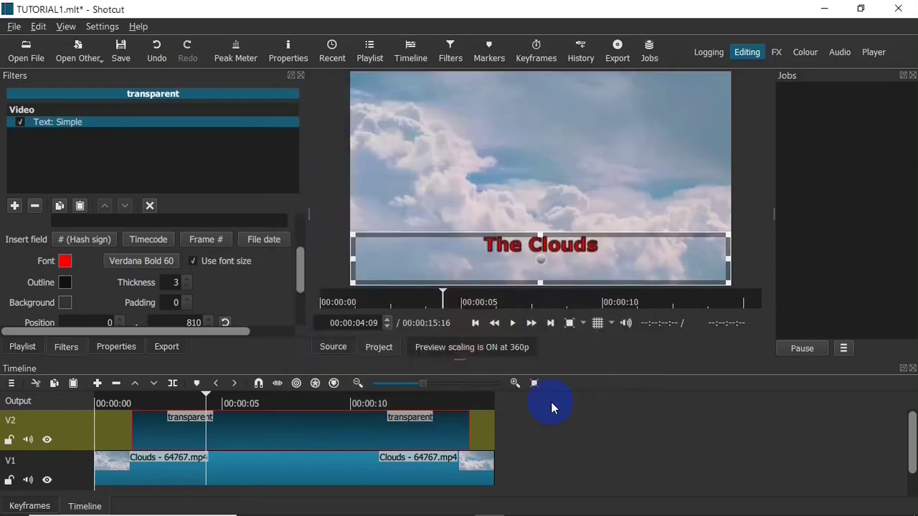
Switch the title to Freestyle Script and raise its size from 60 to 100.
click(152, 262)
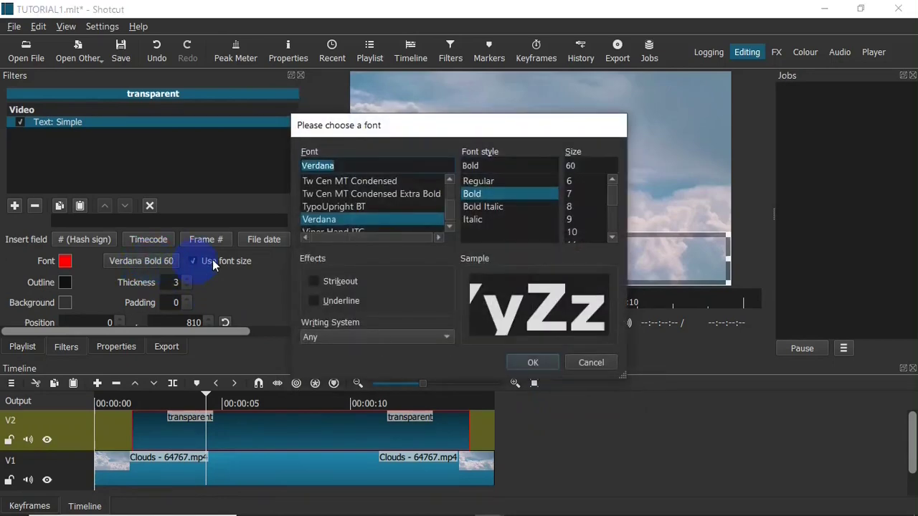
drag(455, 206, 451, 197)
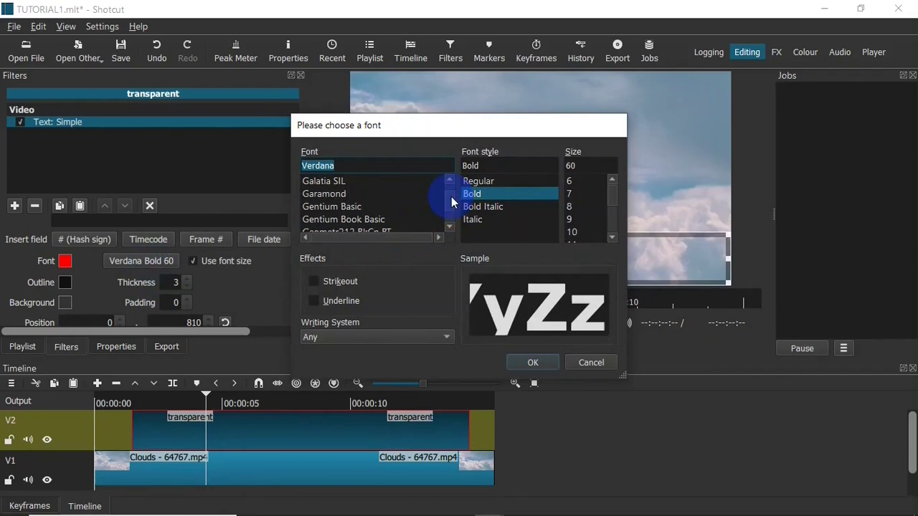
text(fre)
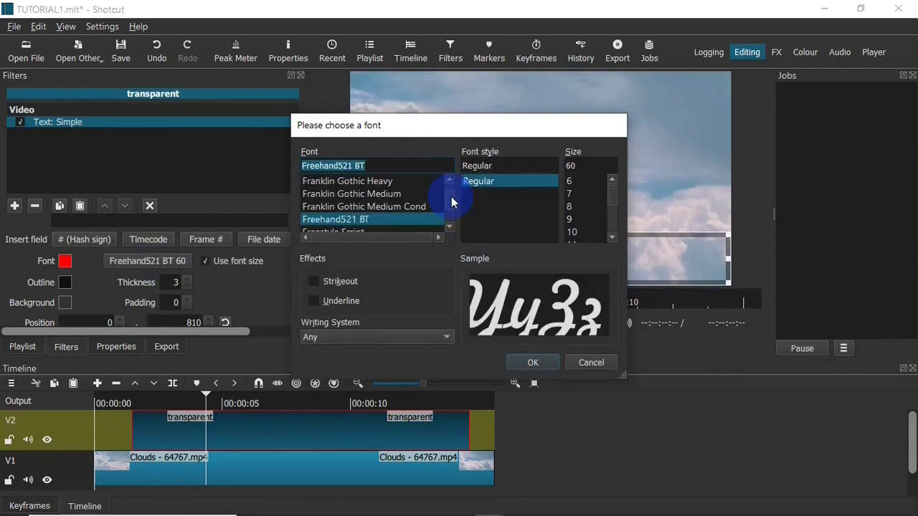
scroll(451, 199, down, 5)
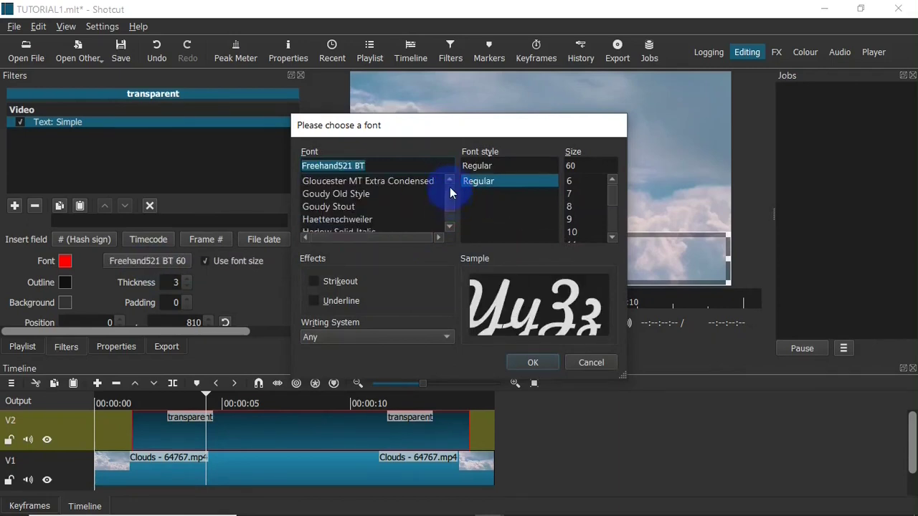
scroll(374, 190, up, 4)
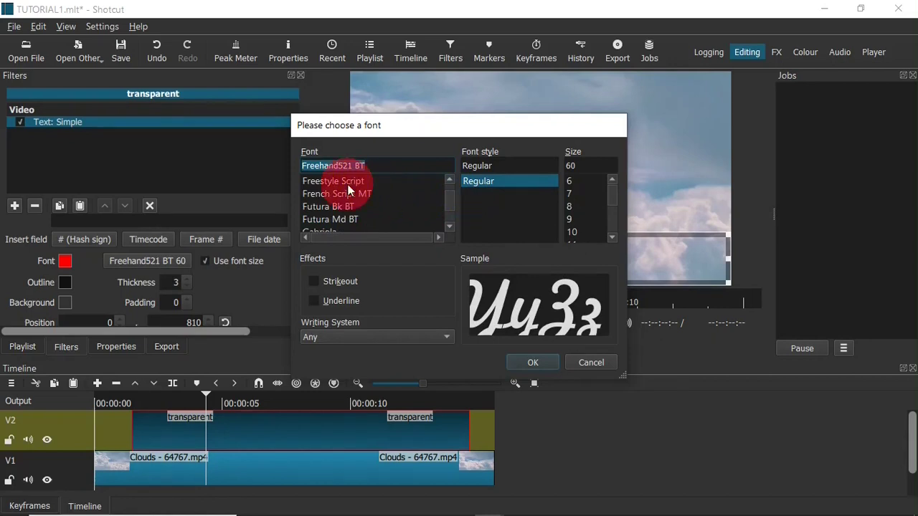
click(349, 182)
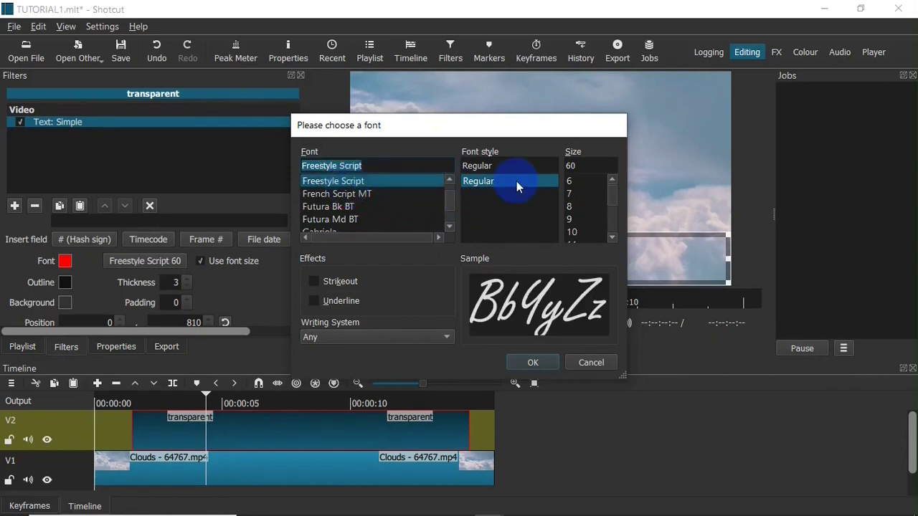
drag(590, 167, 561, 166)
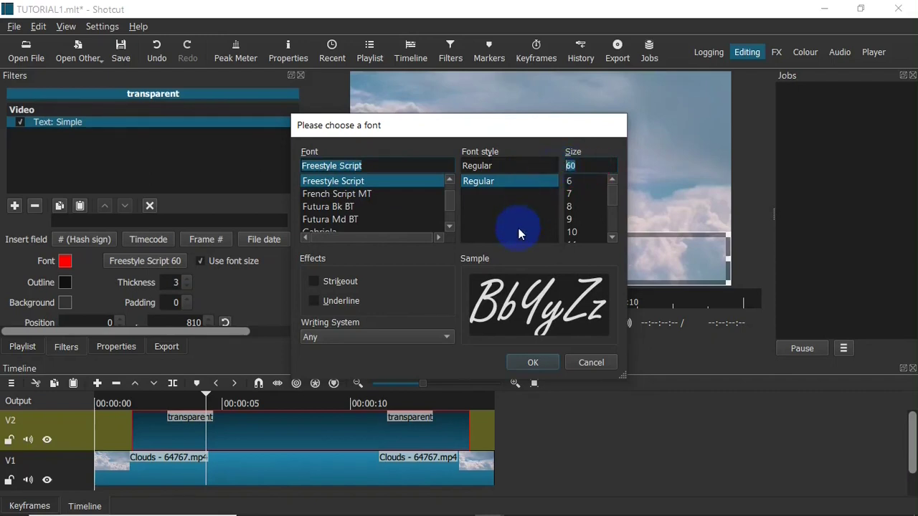
text(100)
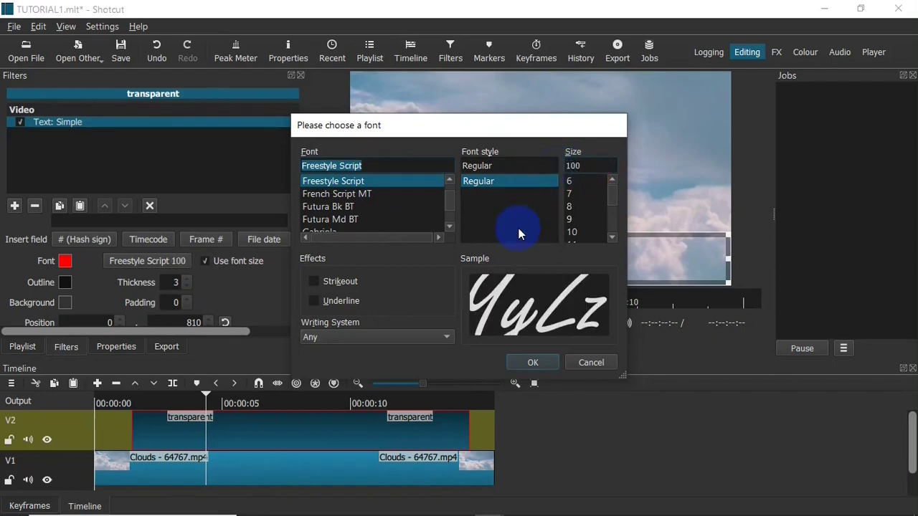
click(533, 362)
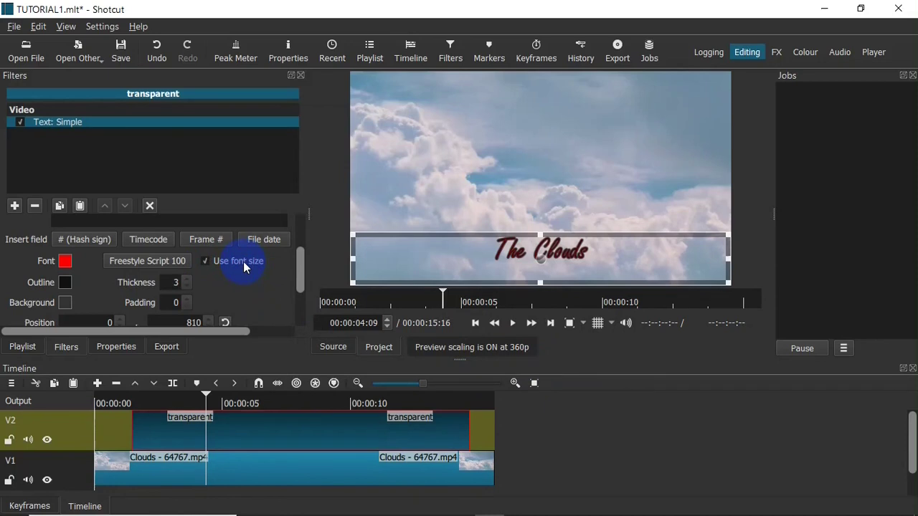
Set the title's outline colour to white.
click(65, 283)
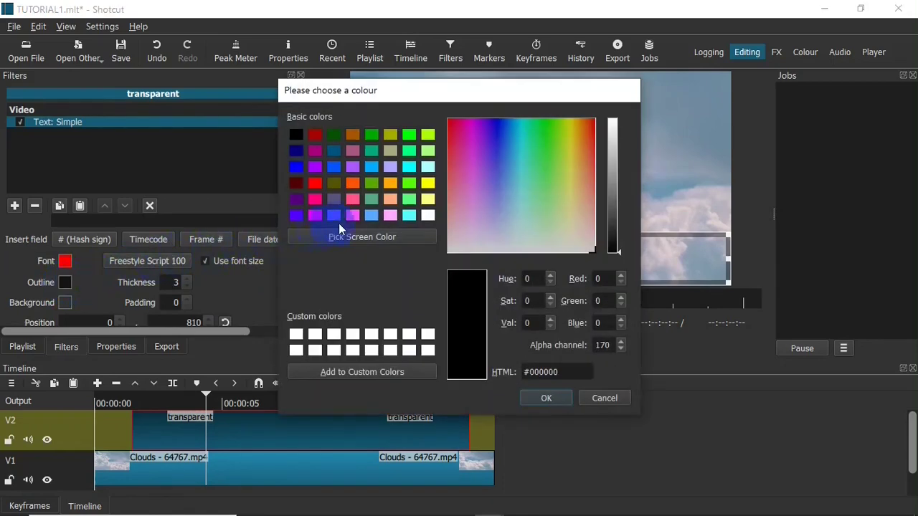
click(428, 216)
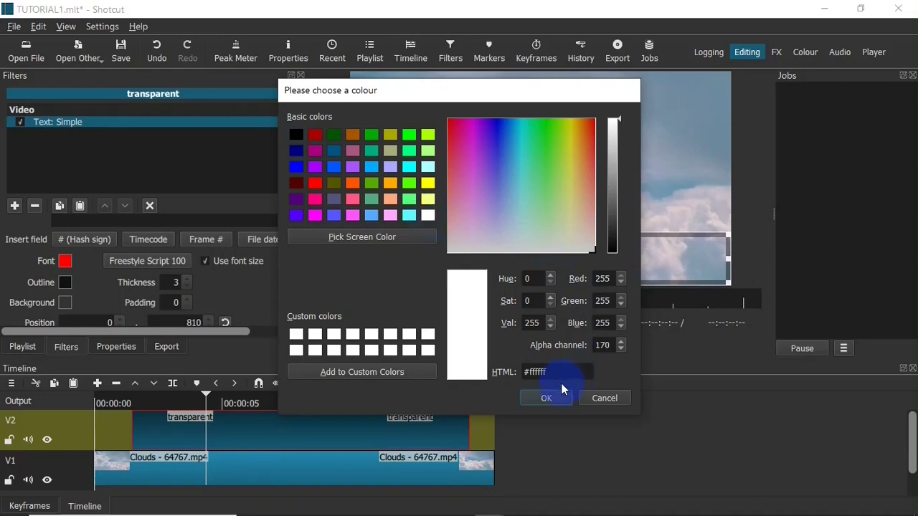
click(546, 398)
Reduce the outline thickness from 3 to 1.
click(197, 308)
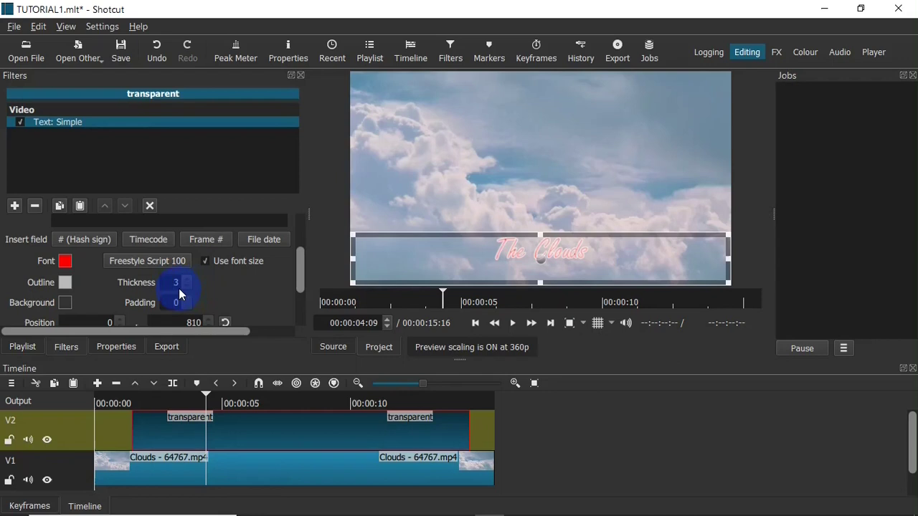
click(184, 289)
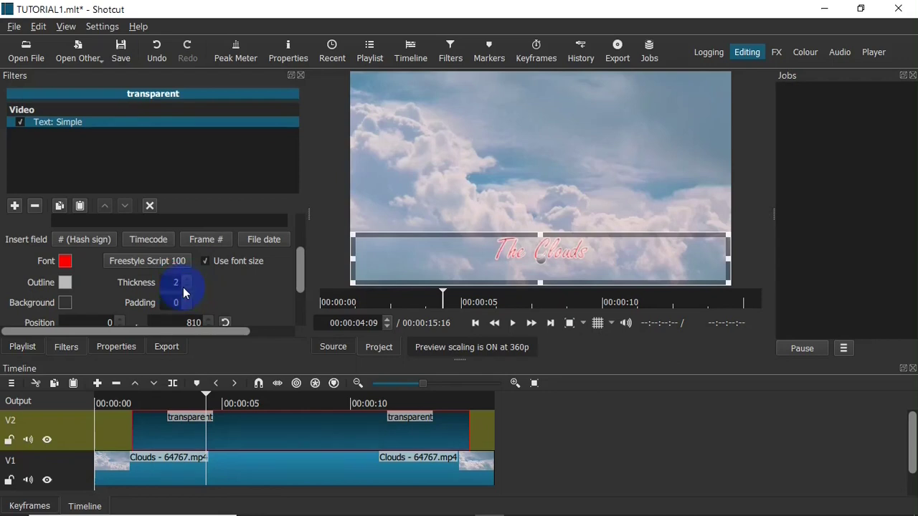
click(184, 288)
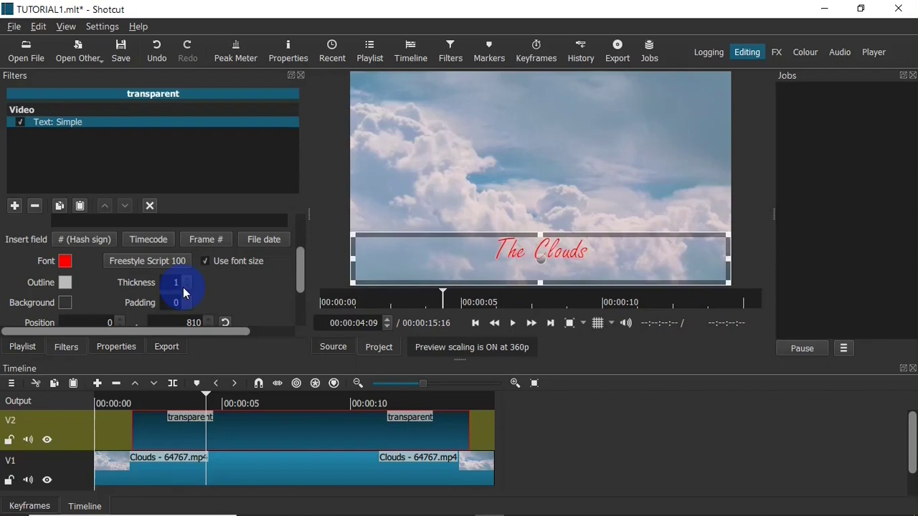
Replace Freestyle Script with Arial Black as the title font.
click(150, 262)
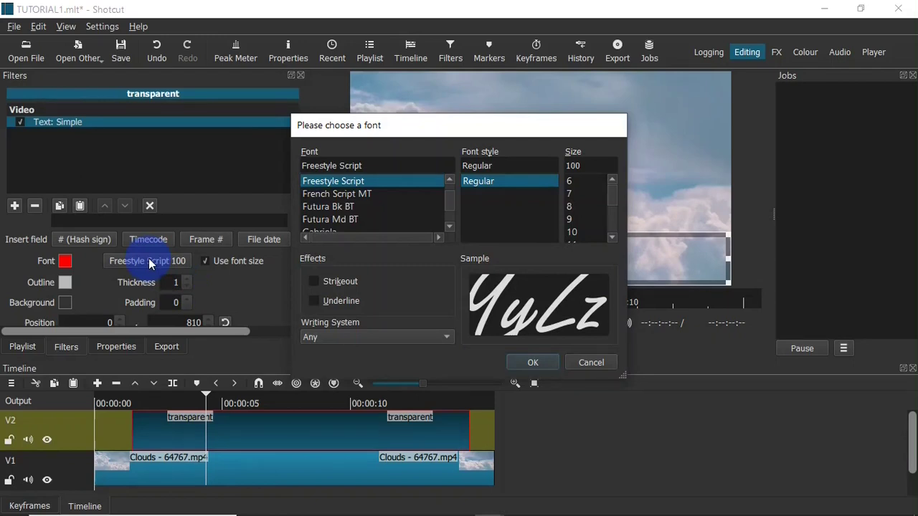
click(378, 168)
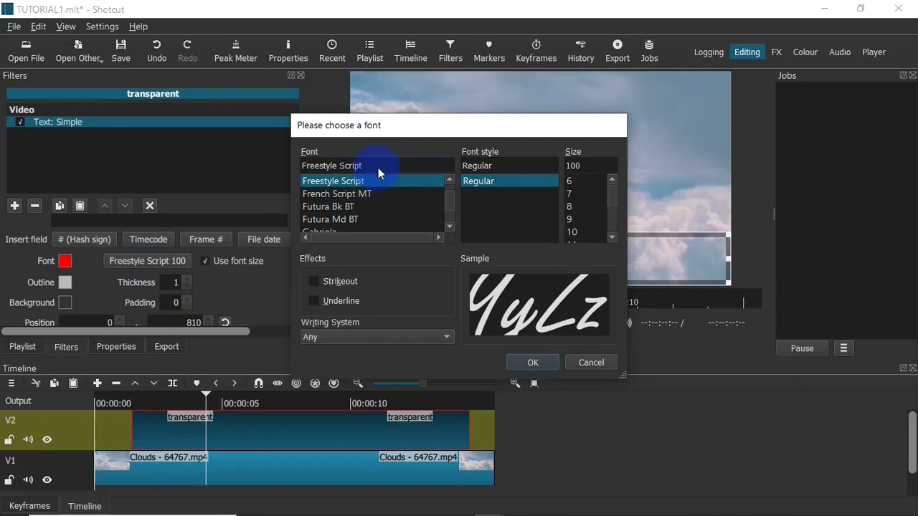
text(a)
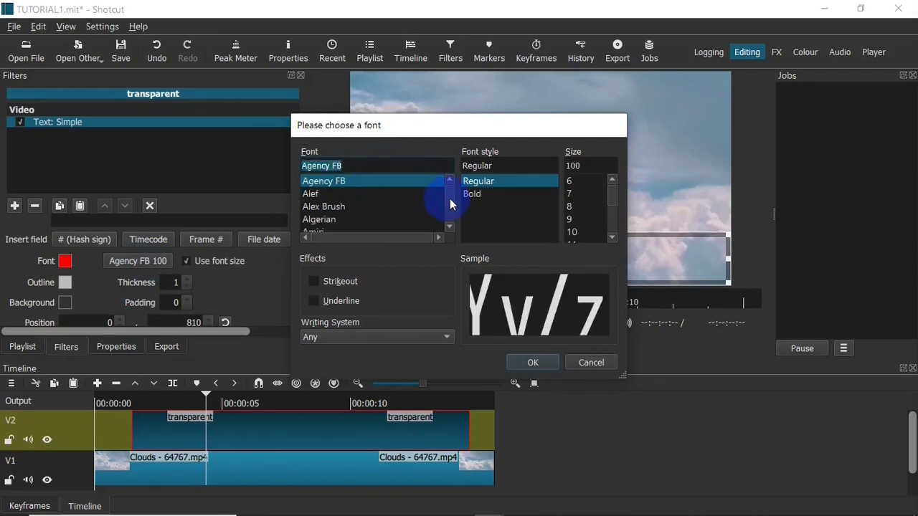
scroll(450, 199, down, 5)
scroll(450, 195, up, 6)
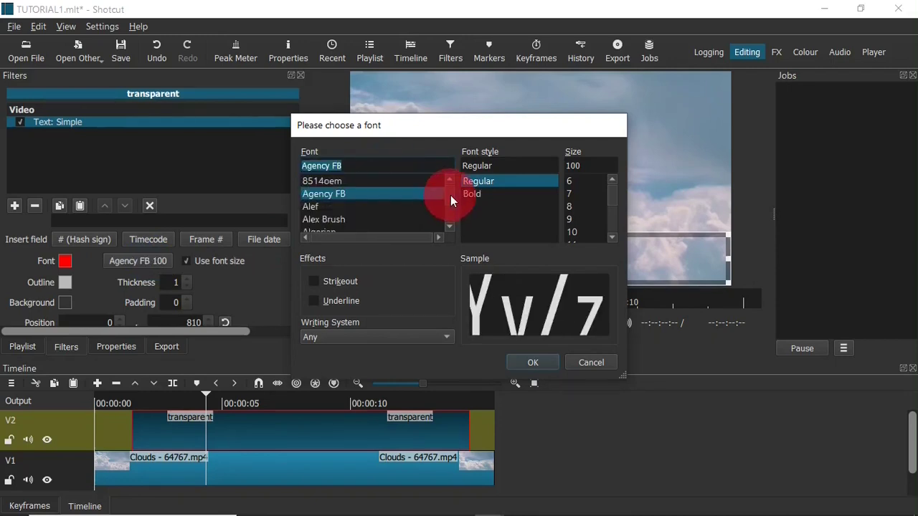
scroll(450, 221, down, 2)
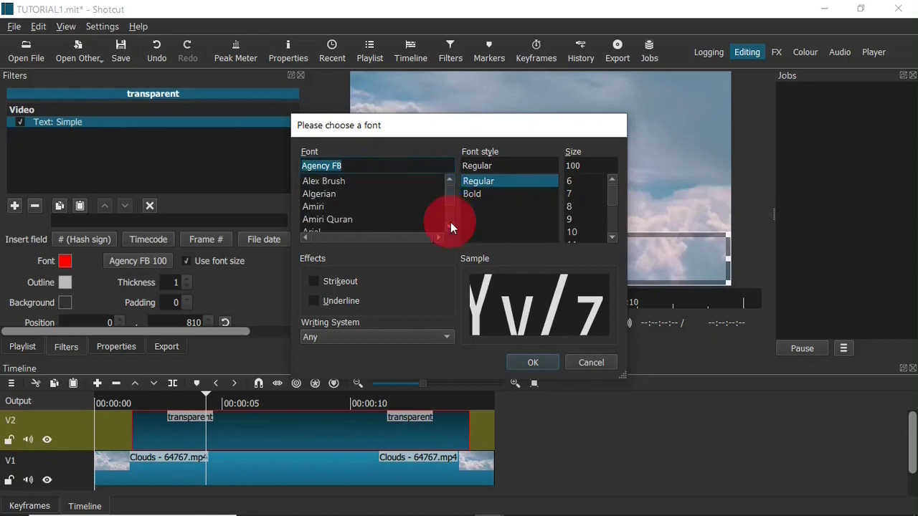
scroll(451, 226, down, 1)
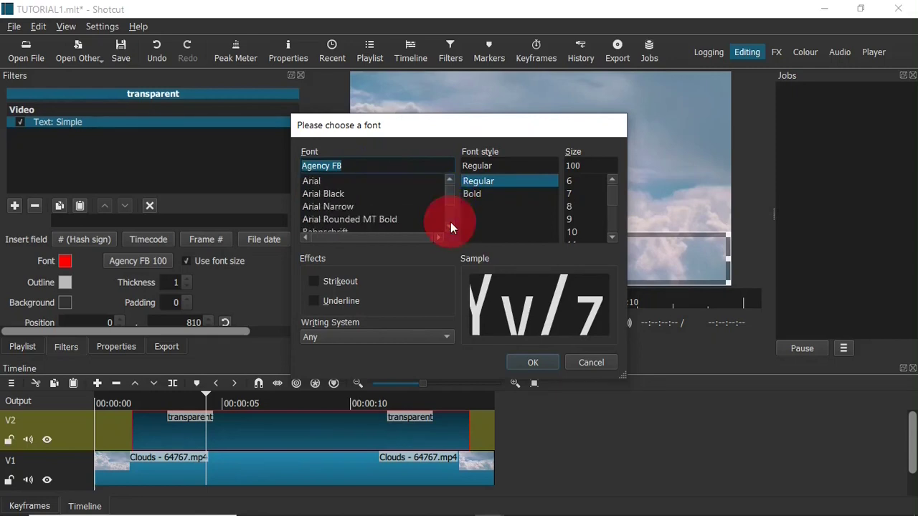
click(351, 194)
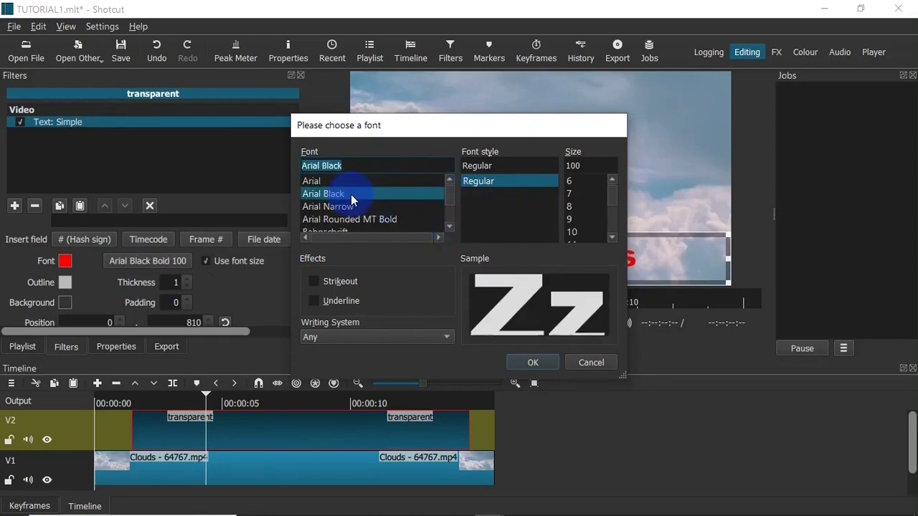
click(533, 362)
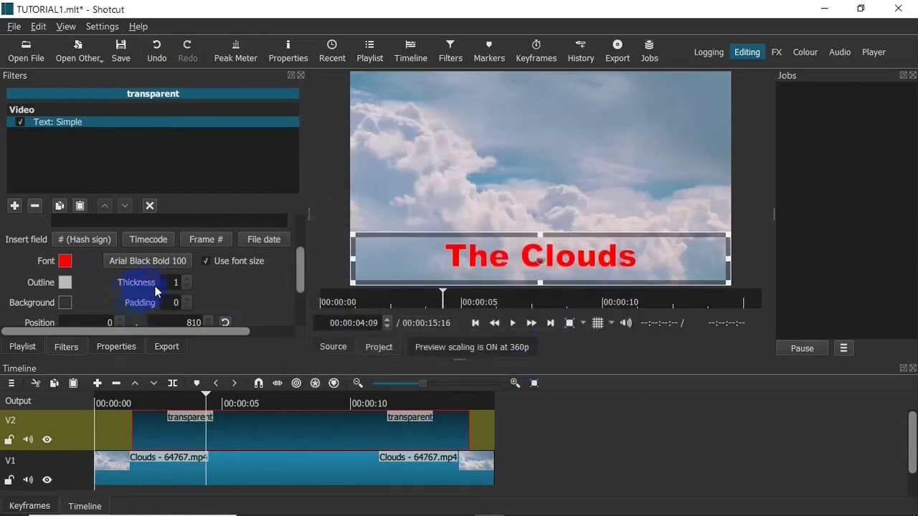
Raise outline thickness from 1 to 3 and add a half-transparent dark red text background.
click(189, 279)
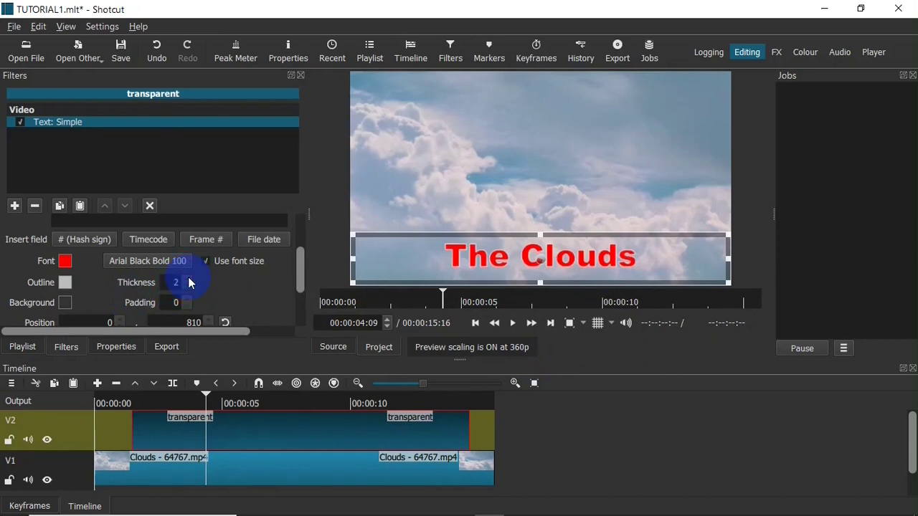
click(190, 279)
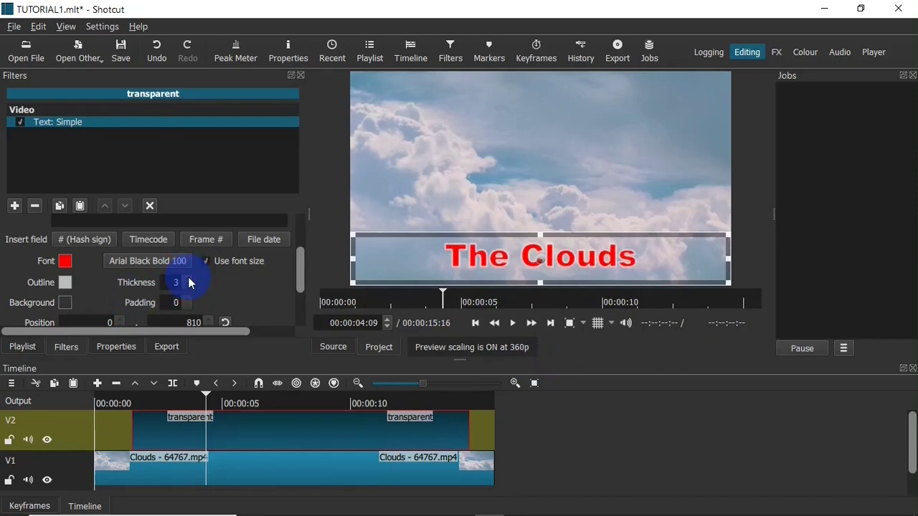
click(69, 302)
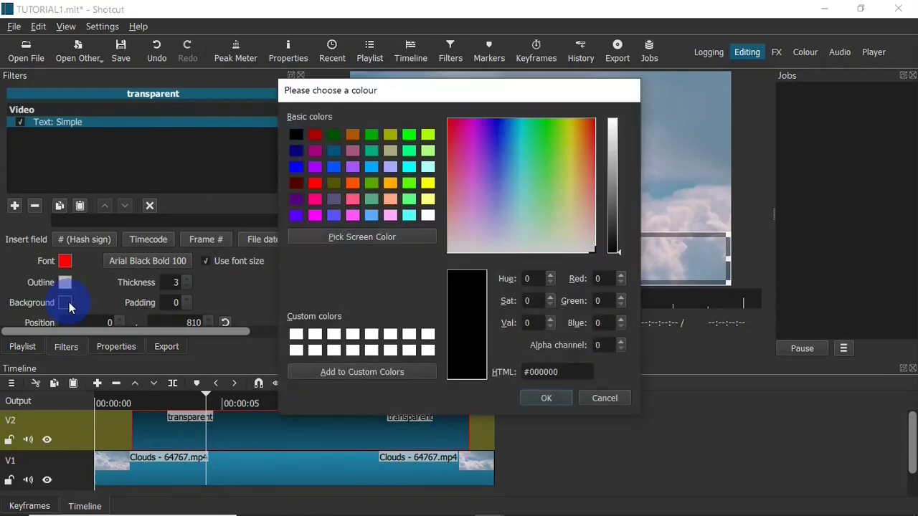
click(297, 183)
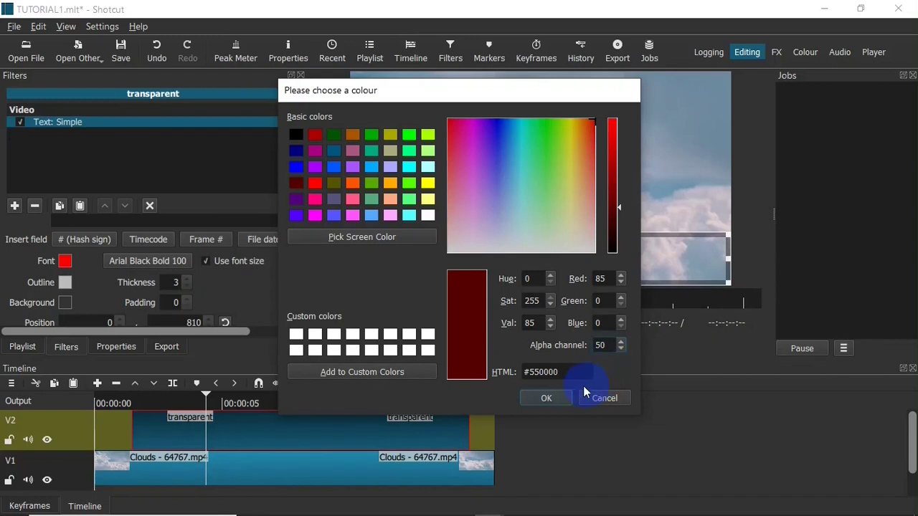
click(549, 398)
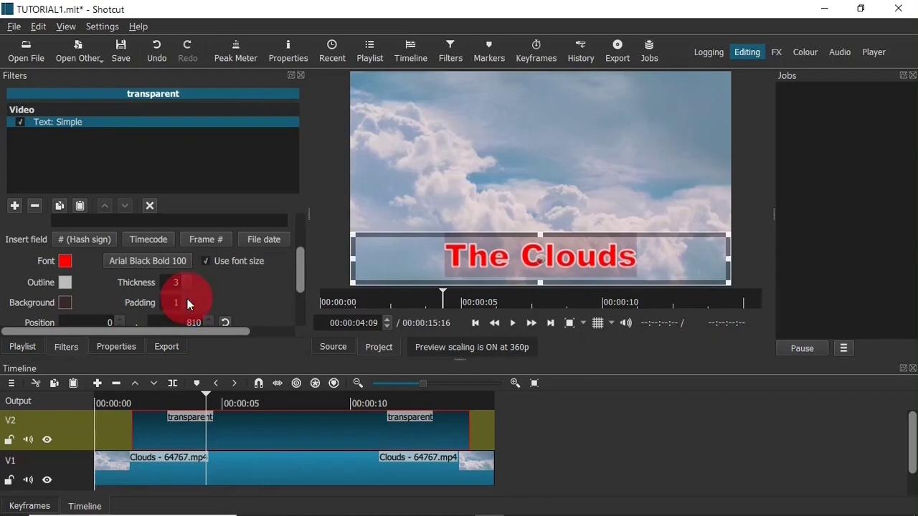
Raise the title's Padding from 1 to 24 with the mouse wheel.
scroll(187, 300, up, 8)
scroll(188, 304, up, 3)
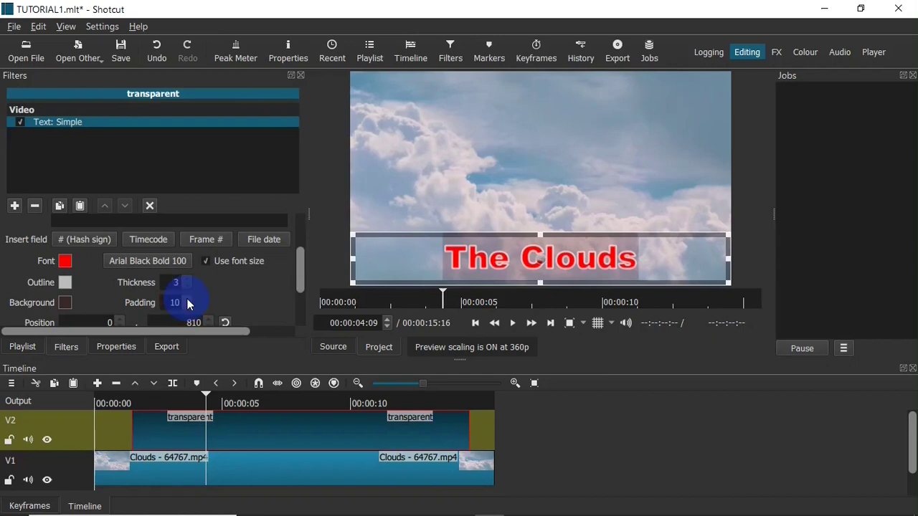
scroll(188, 304, up, 5)
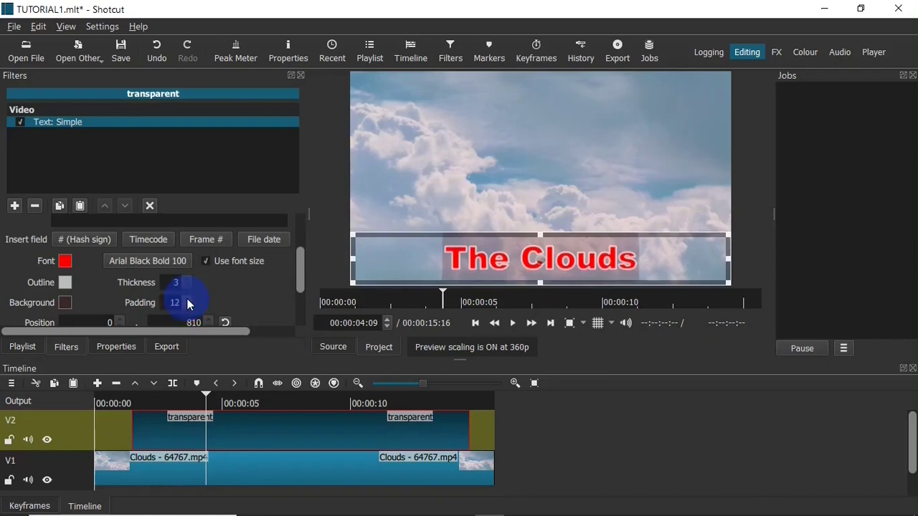
scroll(189, 303, up, 8)
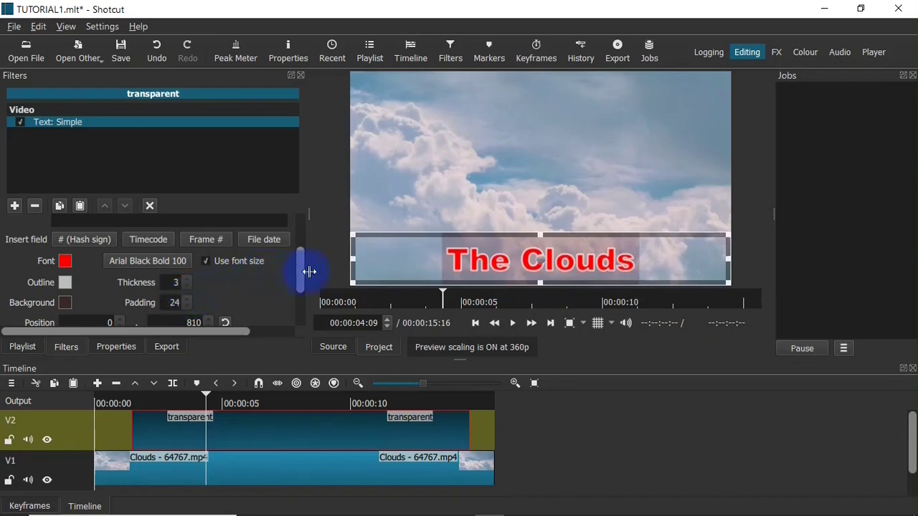
Move the title box up to mid-frame at -3, 346 and resize it to 1917 × 402.
drag(300, 269, 302, 298)
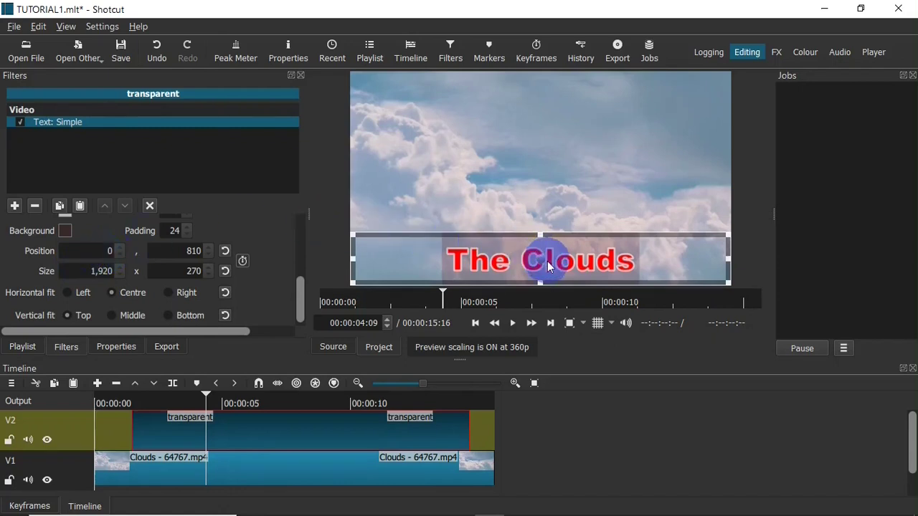
drag(547, 266, 540, 162)
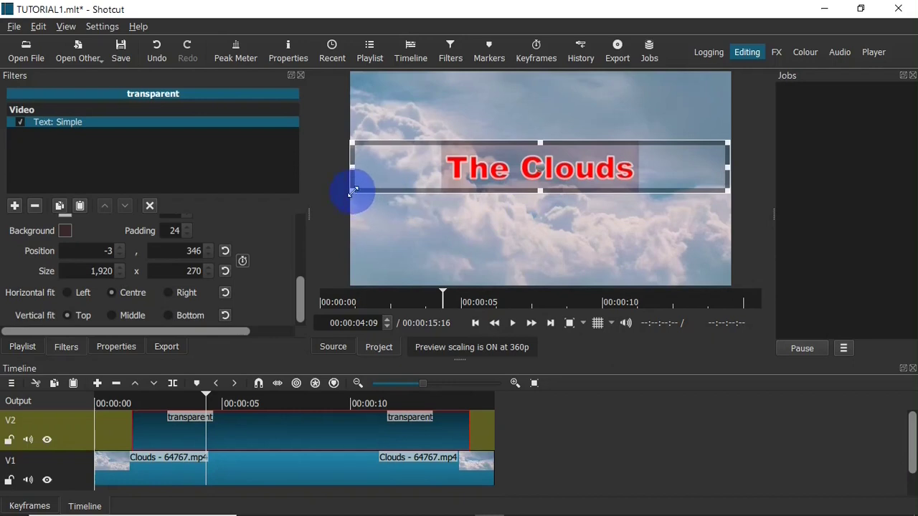
drag(353, 192, 362, 214)
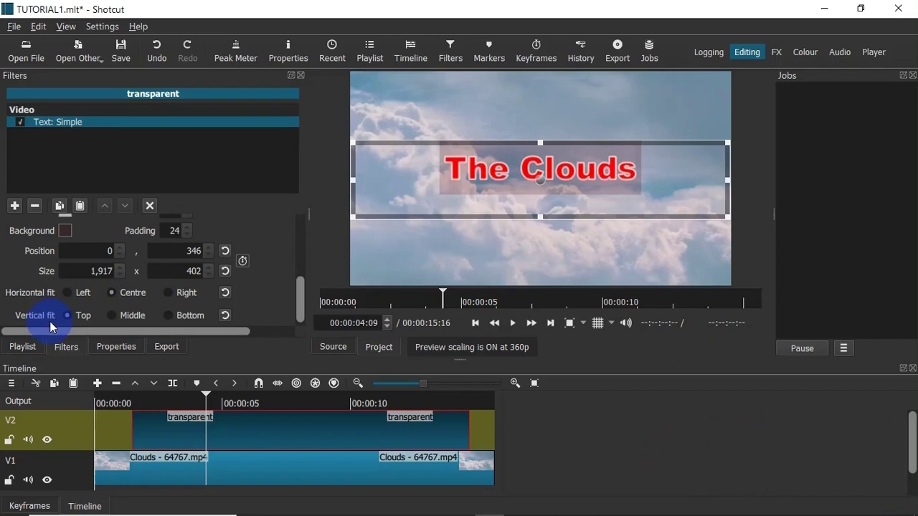
Try left, right, bottom and top fits, then fit the title Centre horizontally and Middle vertically.
click(68, 298)
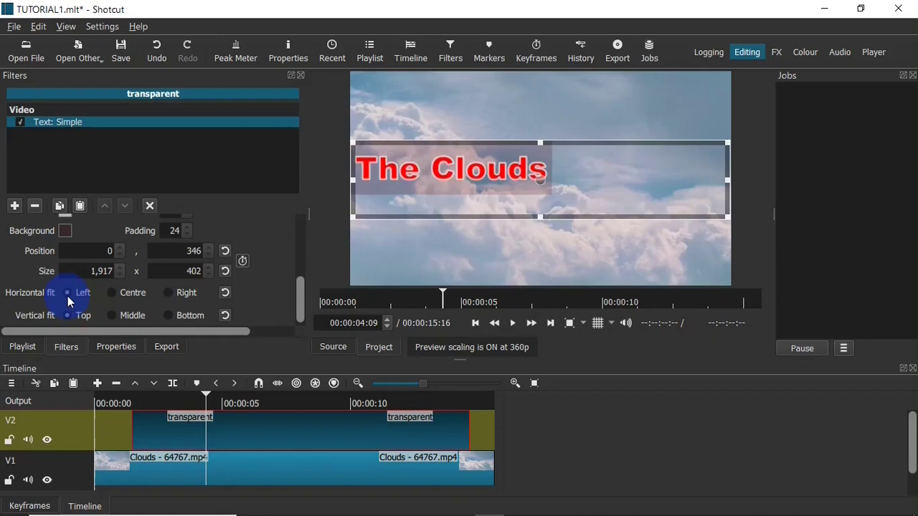
click(169, 294)
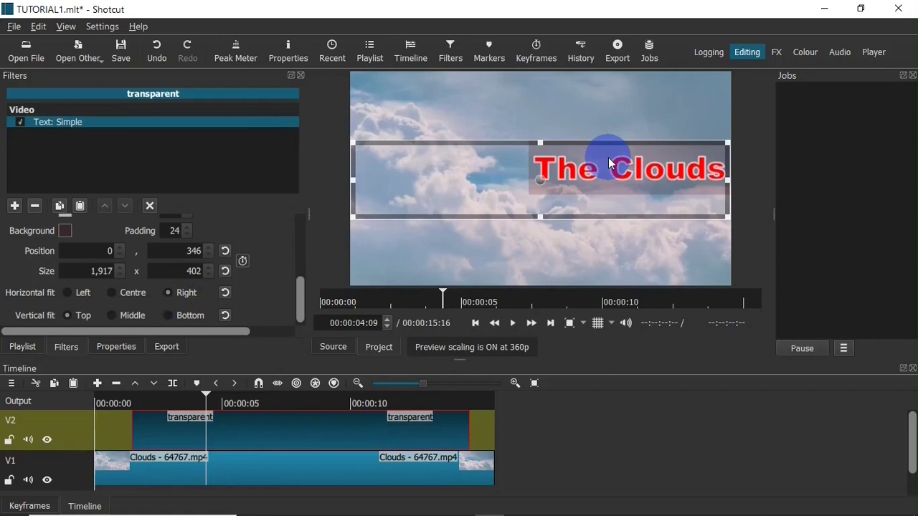
click(170, 315)
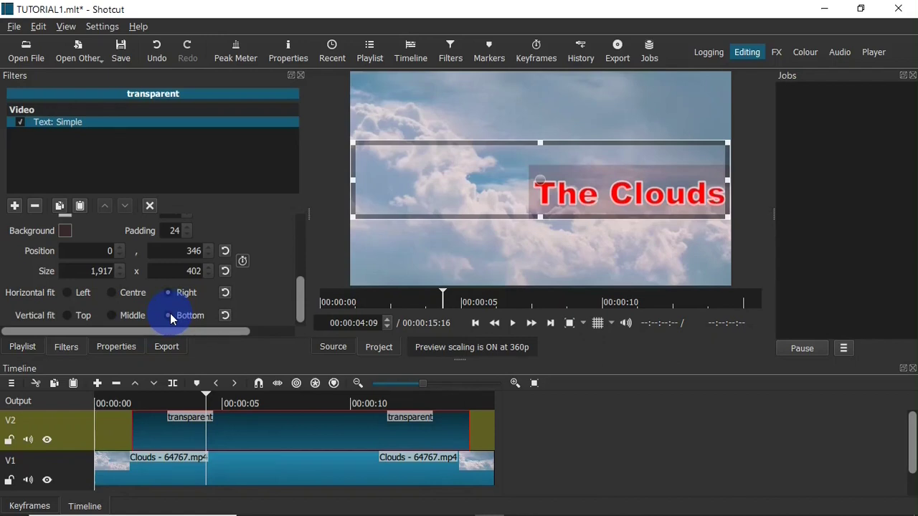
click(72, 322)
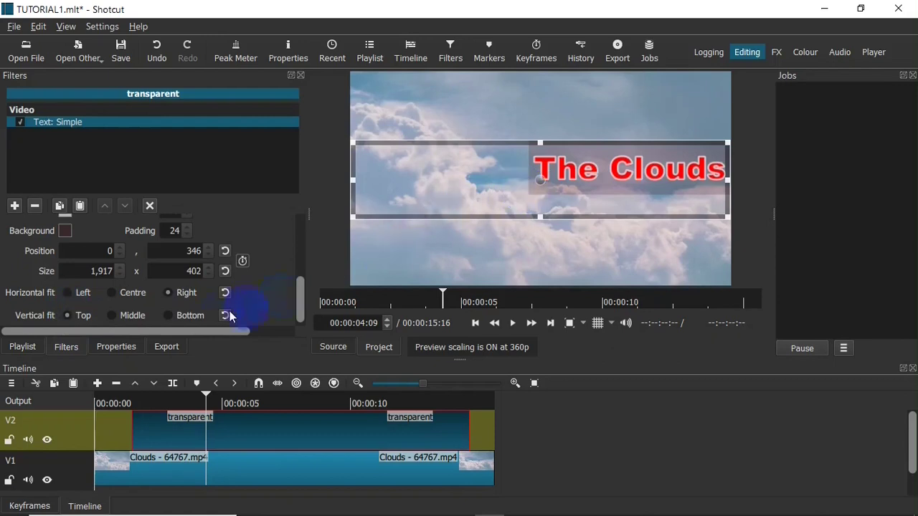
click(118, 291)
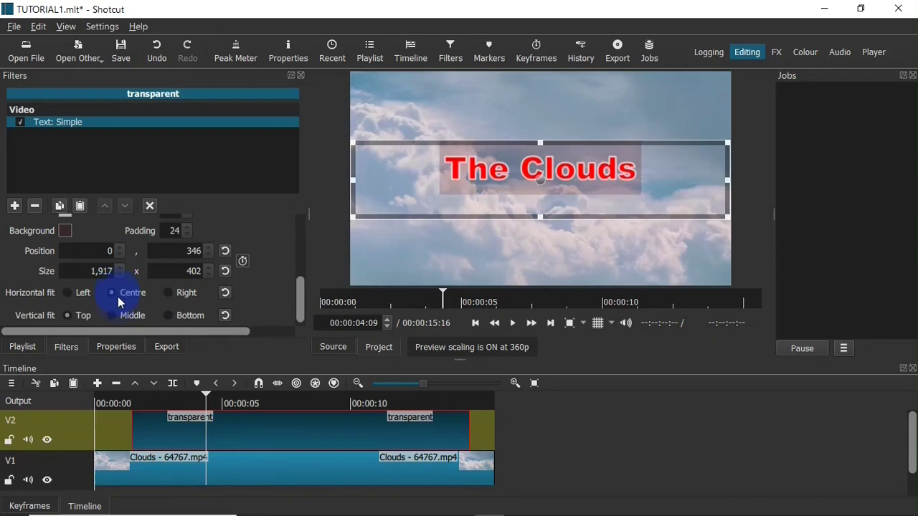
click(115, 316)
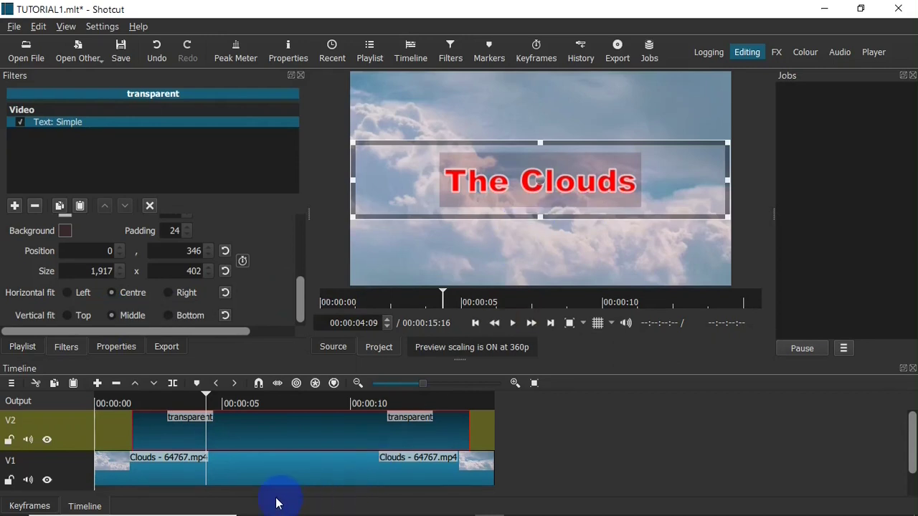
Play the project from near the start to 00:00:07:05 to preview the red title over the clouds.
click(265, 477)
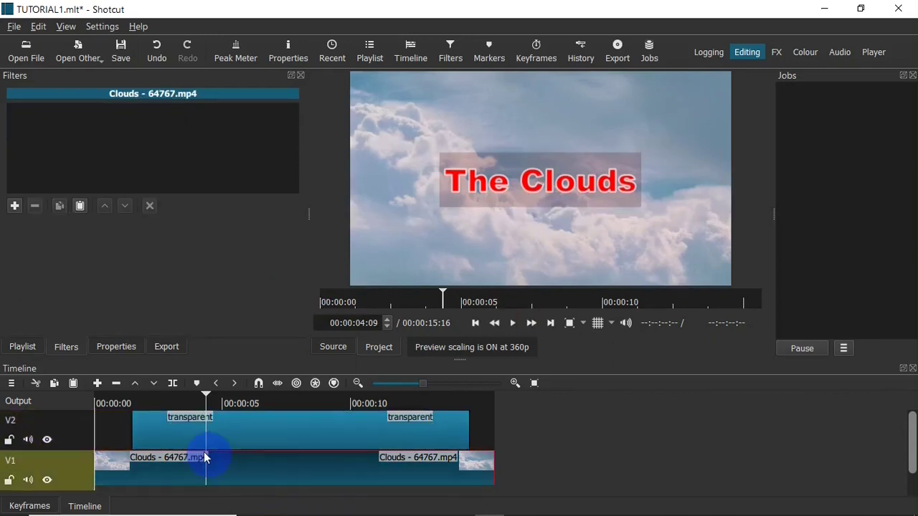
click(126, 408)
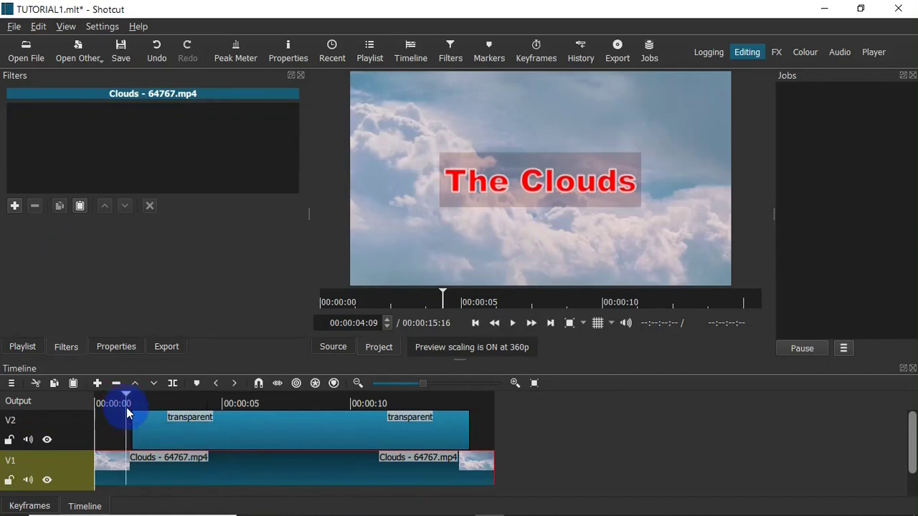
click(507, 324)
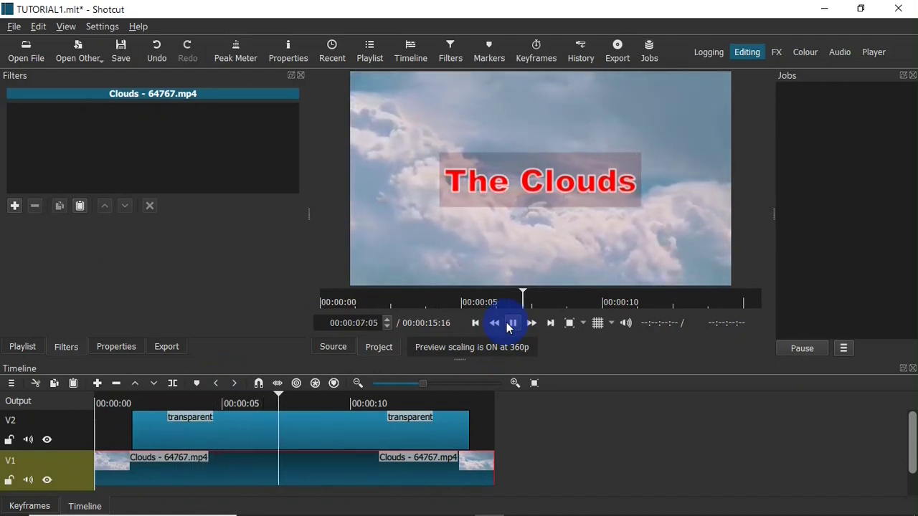
click(513, 326)
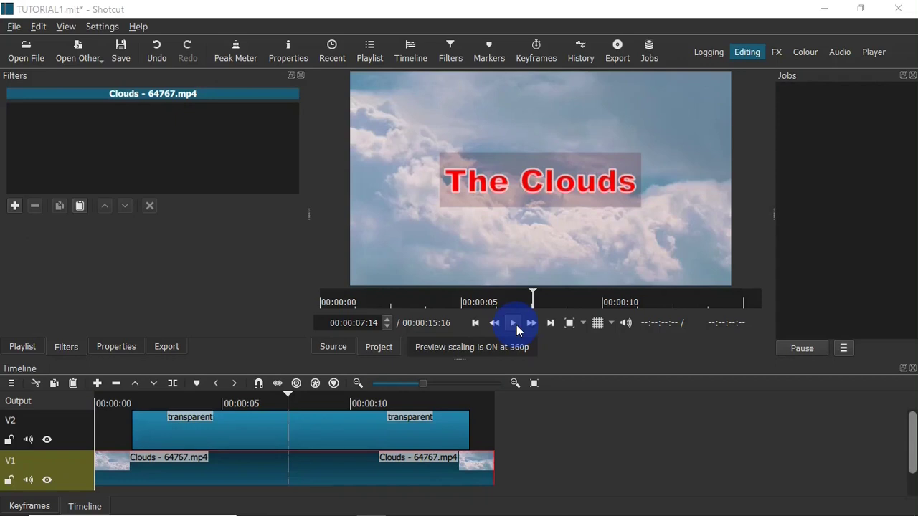
Delete the old titled V2 clip and place a new transparent colour clip on V2, about one second in.
click(280, 432)
key(Delete)
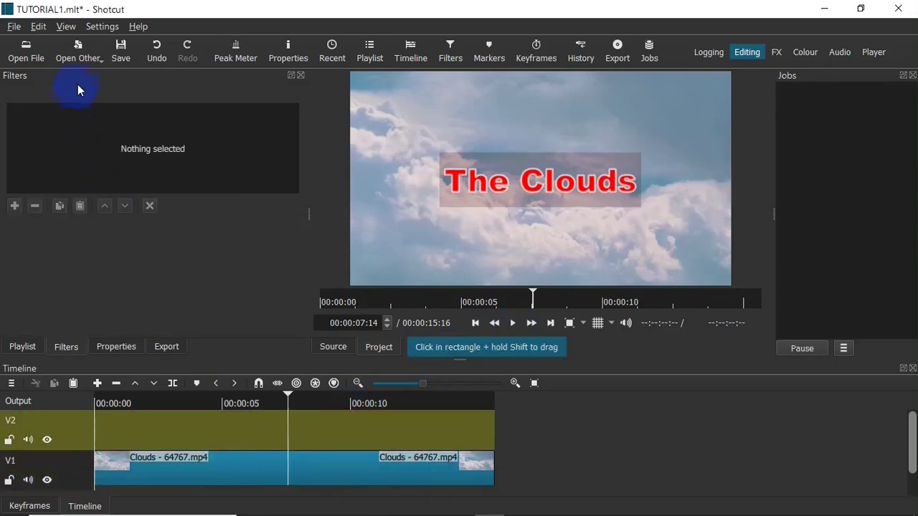
click(86, 61)
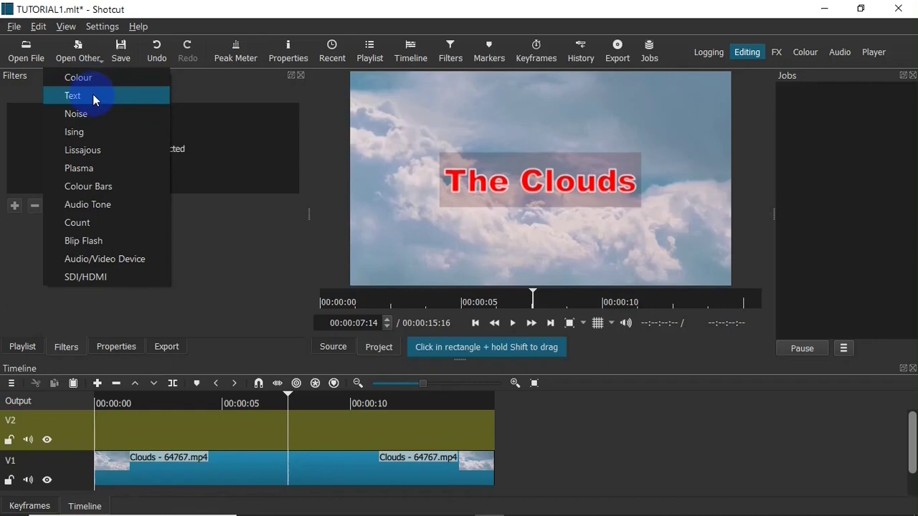
click(99, 81)
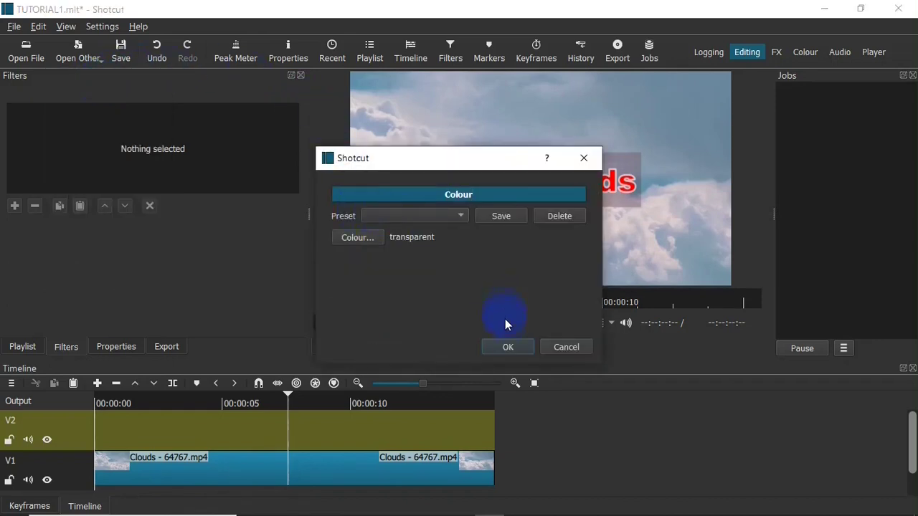
click(500, 349)
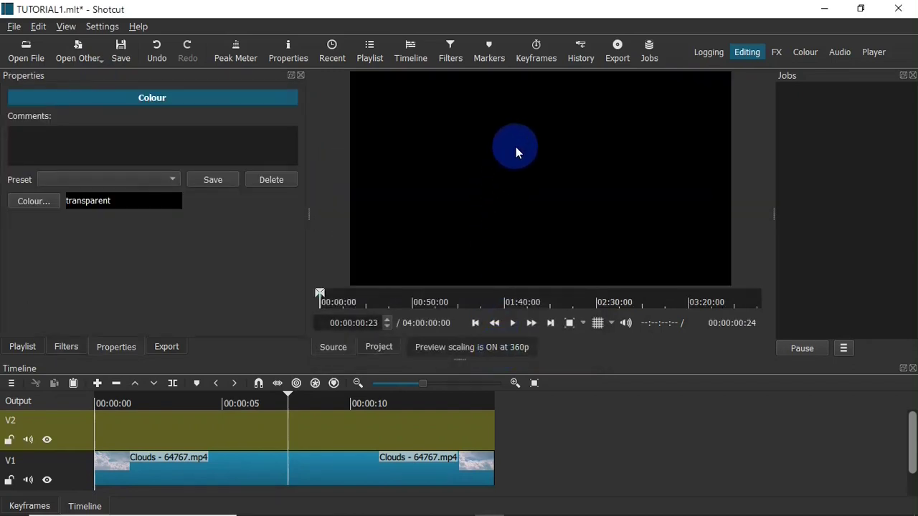
drag(515, 147, 476, 423)
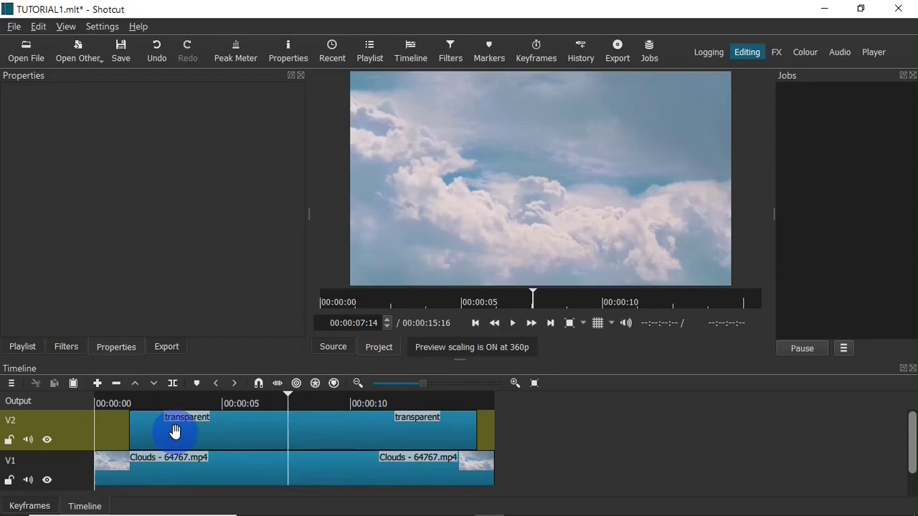
Keep the V2 colour clip at alpha 0 black (#000000) and show its empty filter list.
click(283, 405)
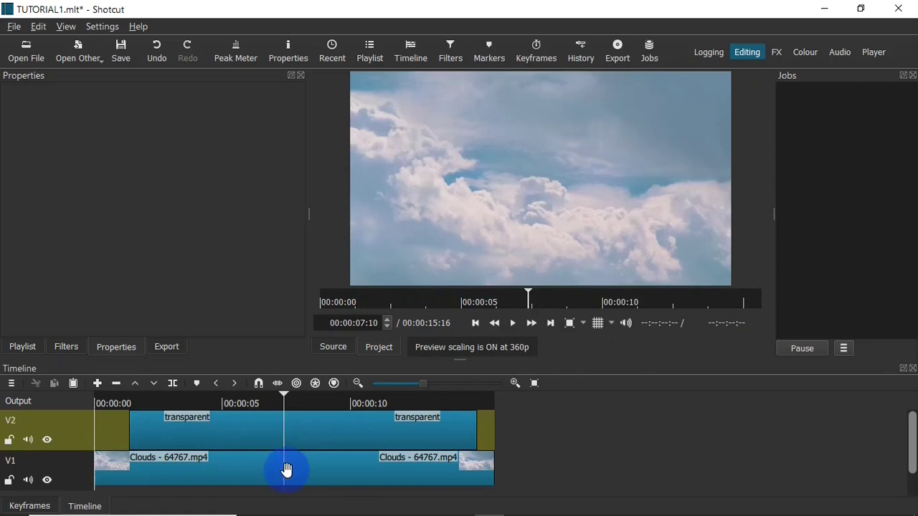
click(280, 430)
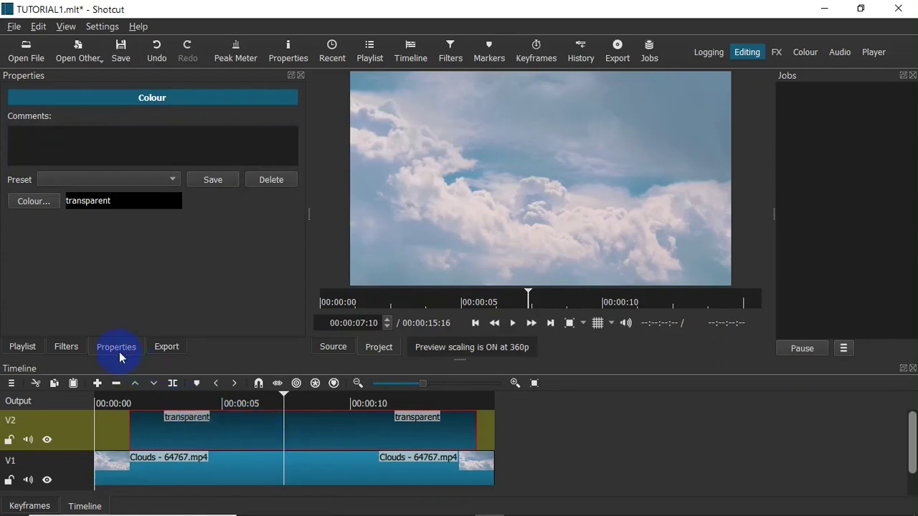
click(43, 205)
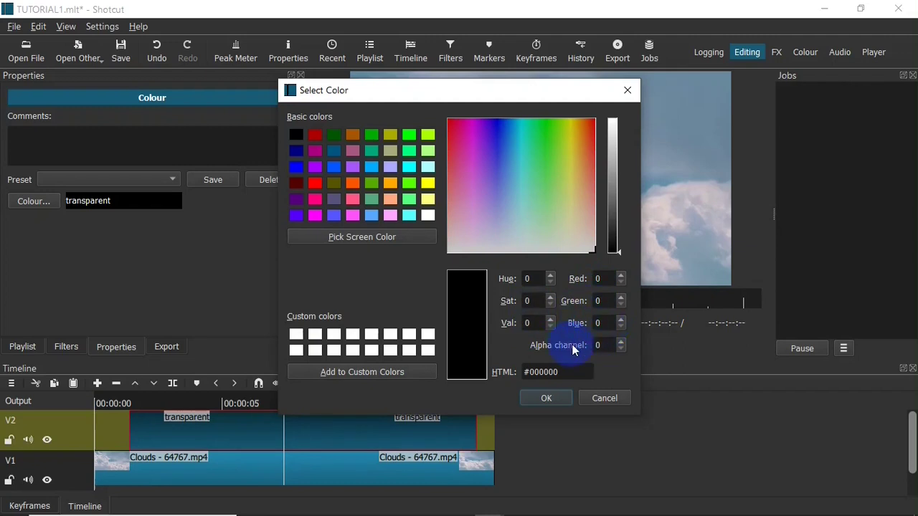
click(551, 400)
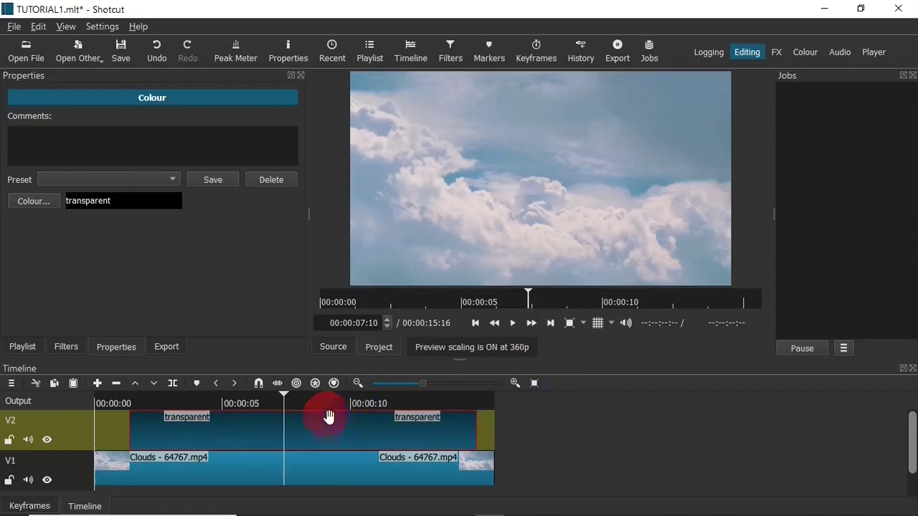
click(66, 346)
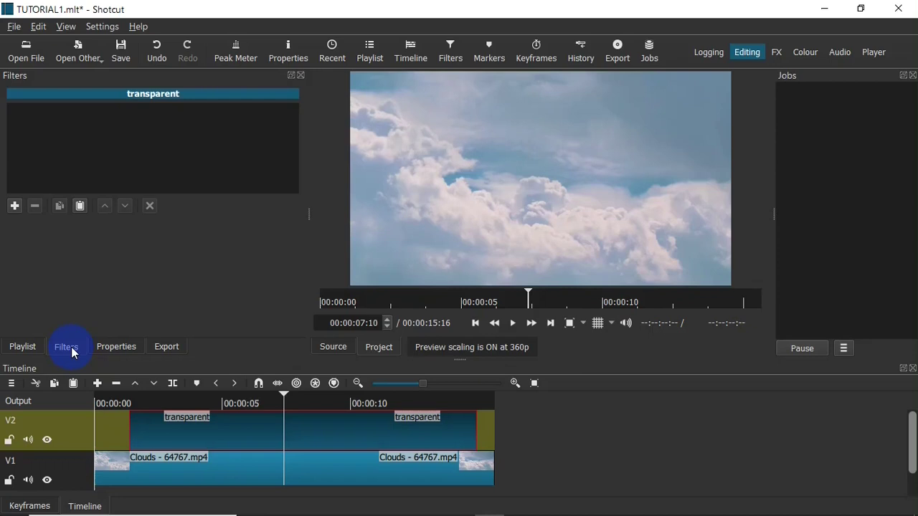
Add a Text: Simple filter to the transparent V2 clip, showing a #timecode# overlay.
click(15, 206)
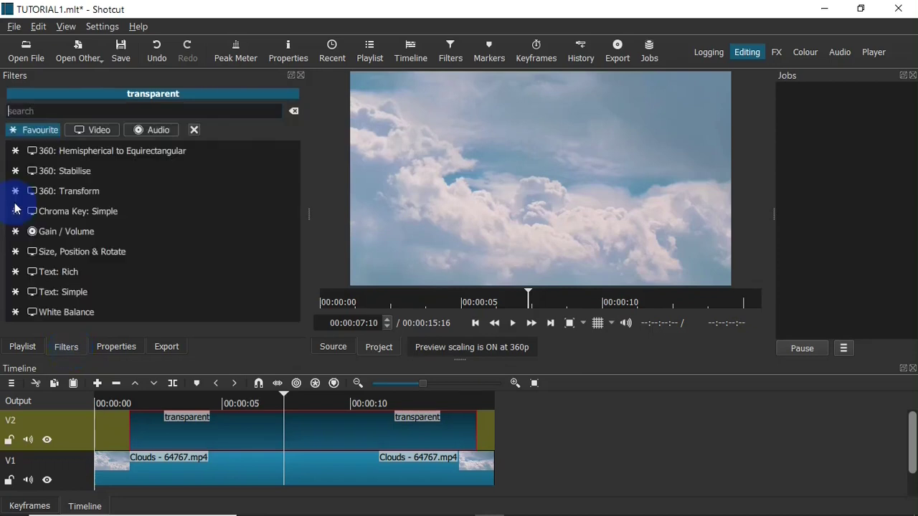
click(75, 291)
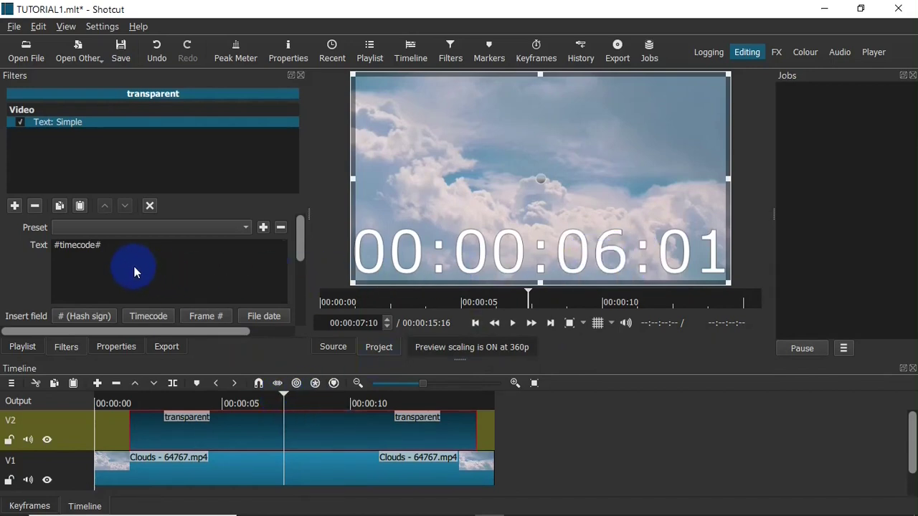
Replace #timecode# with 'The Clouds' and set the font colour to red #ff0000.
drag(109, 248, 46, 246)
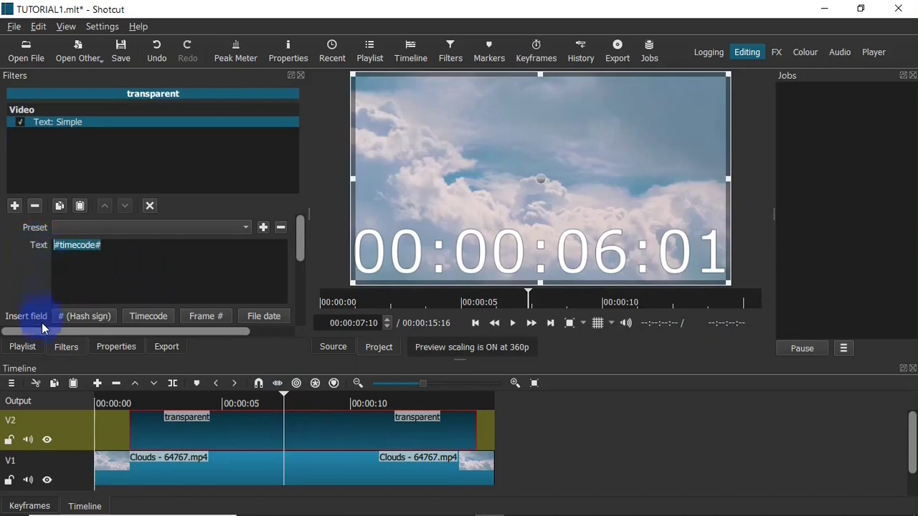
text(The Clouds)
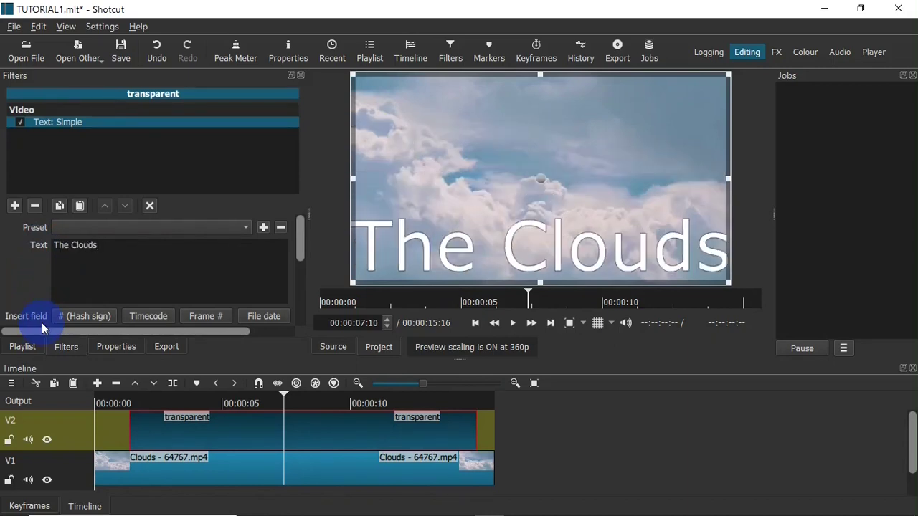
drag(302, 234, 302, 266)
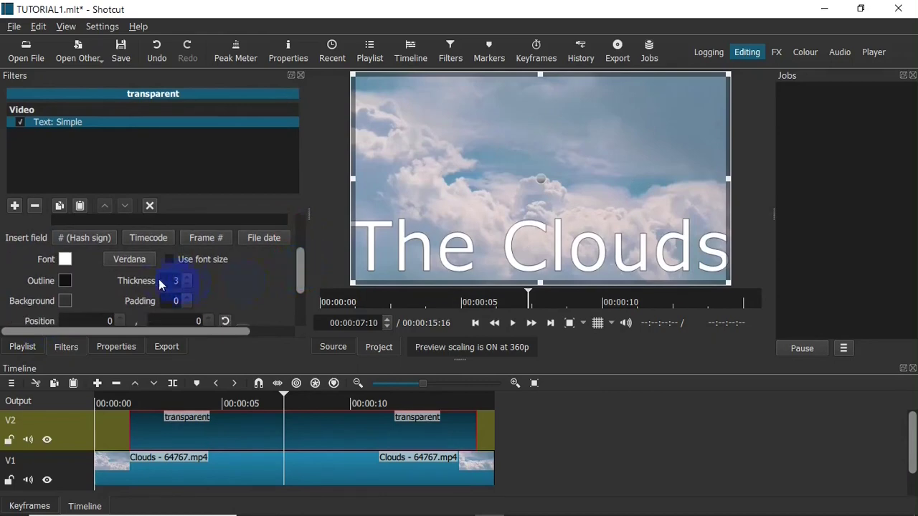
click(64, 259)
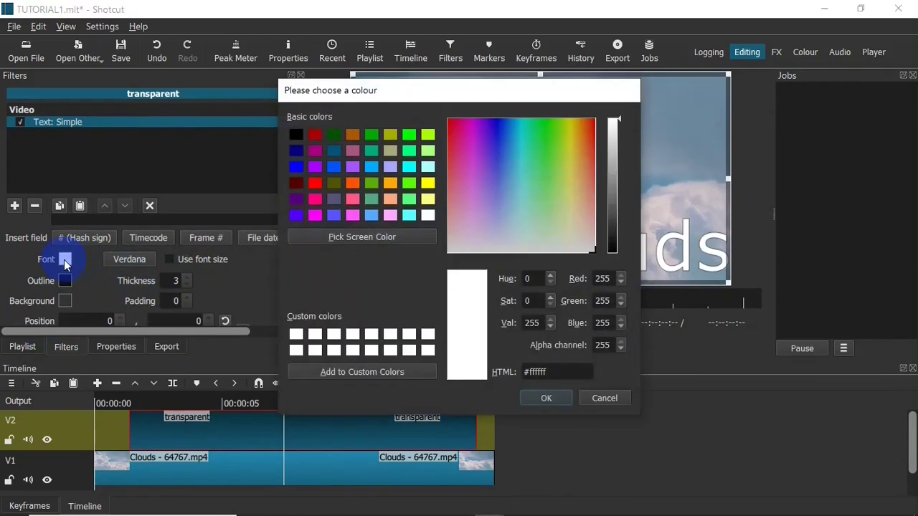
click(316, 185)
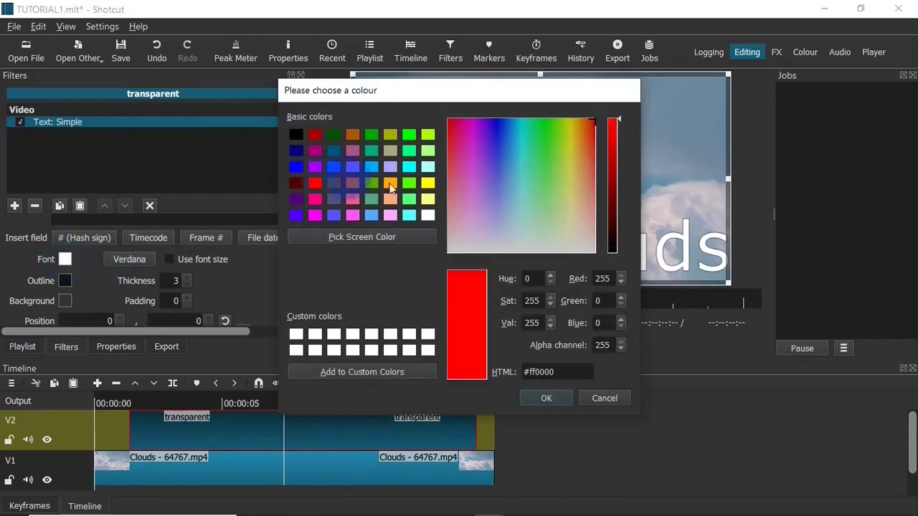
click(535, 399)
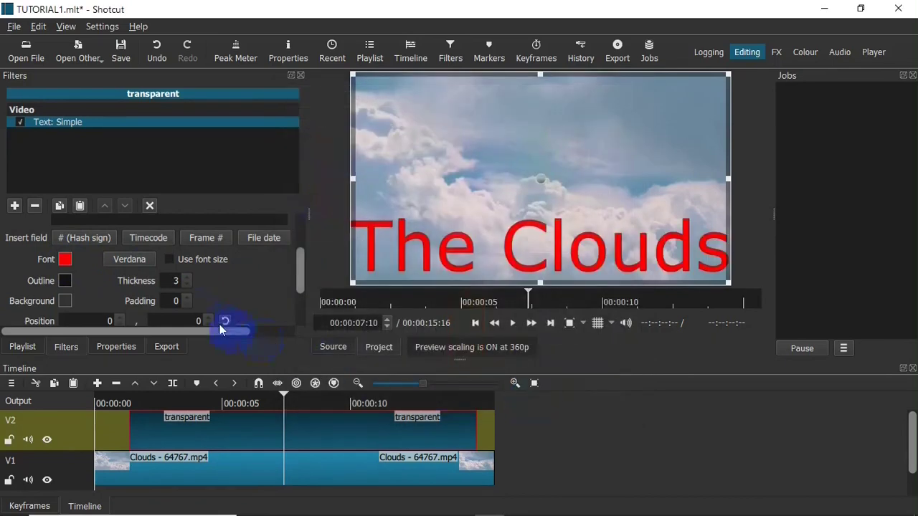
Set the title font to Arial Black at size 100.
click(136, 261)
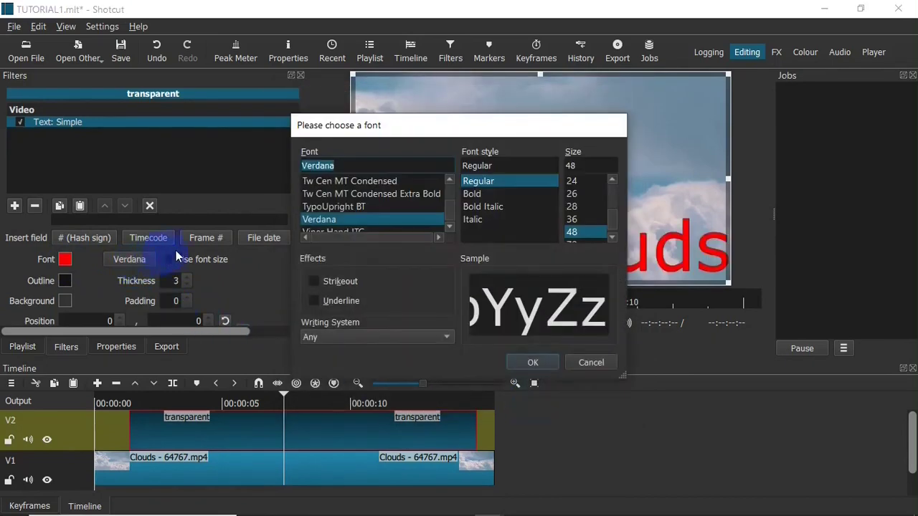
text(ar)
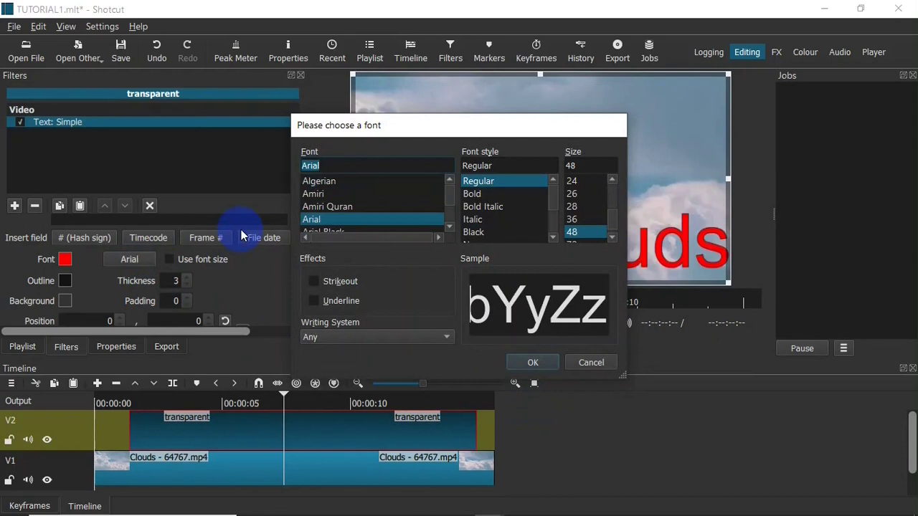
click(448, 227)
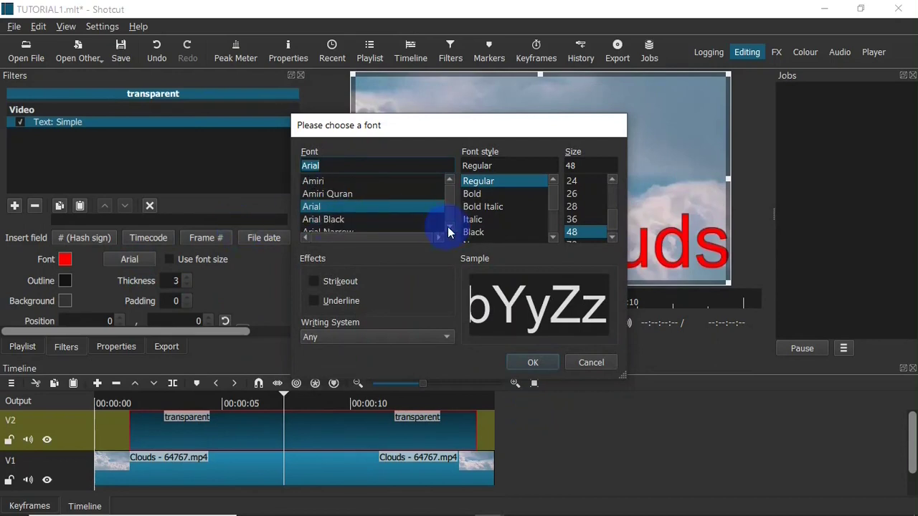
click(373, 218)
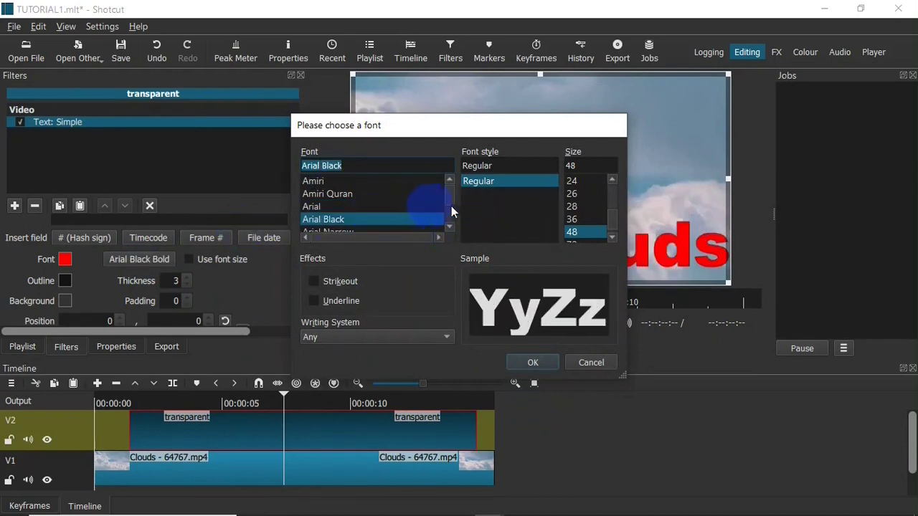
double_click(572, 166)
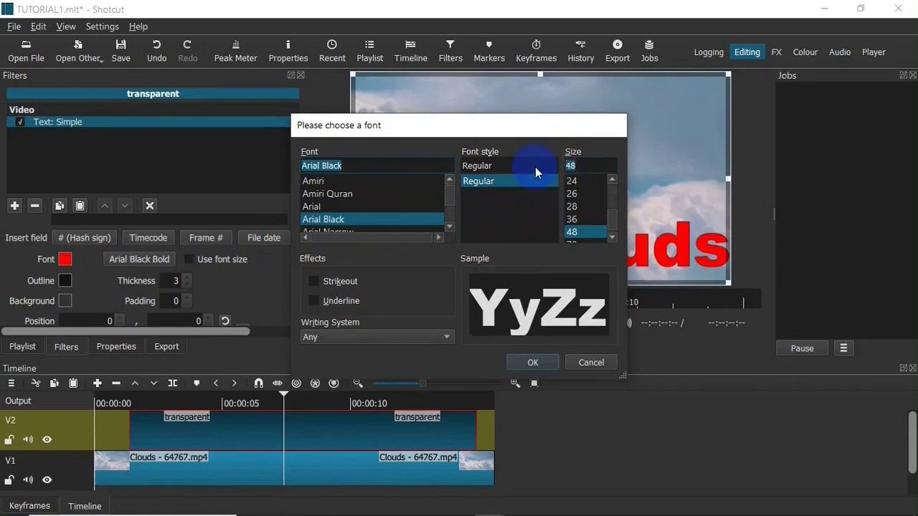
text(100)
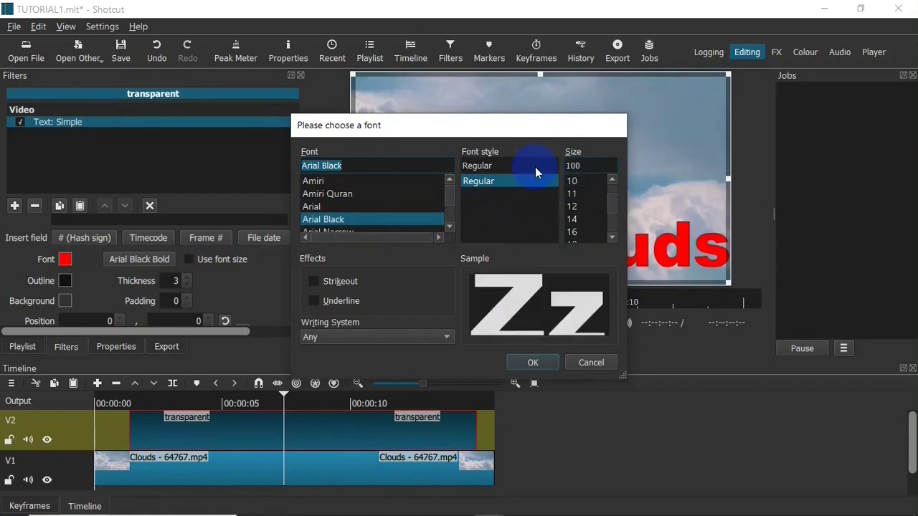
click(539, 363)
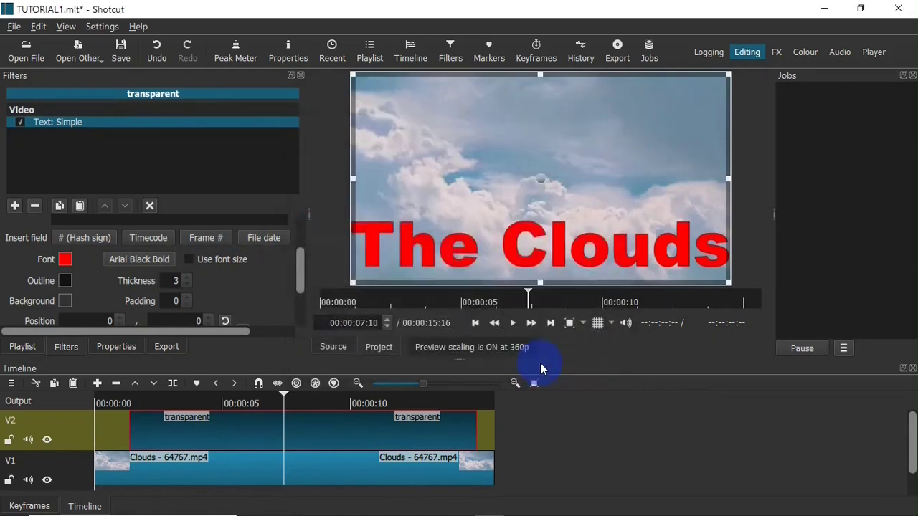
Apply the 100-point font size and give the lettering a translucent white outline (#ffffff, alpha 170).
click(190, 260)
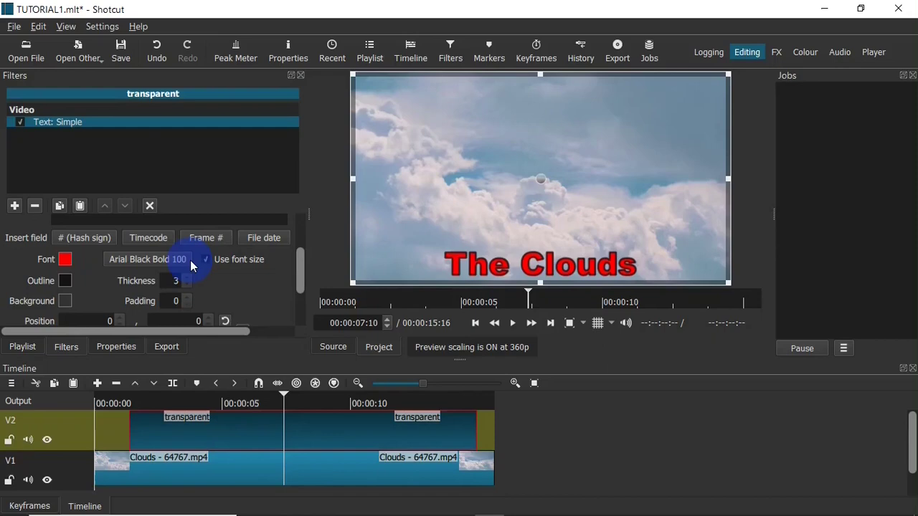
click(64, 281)
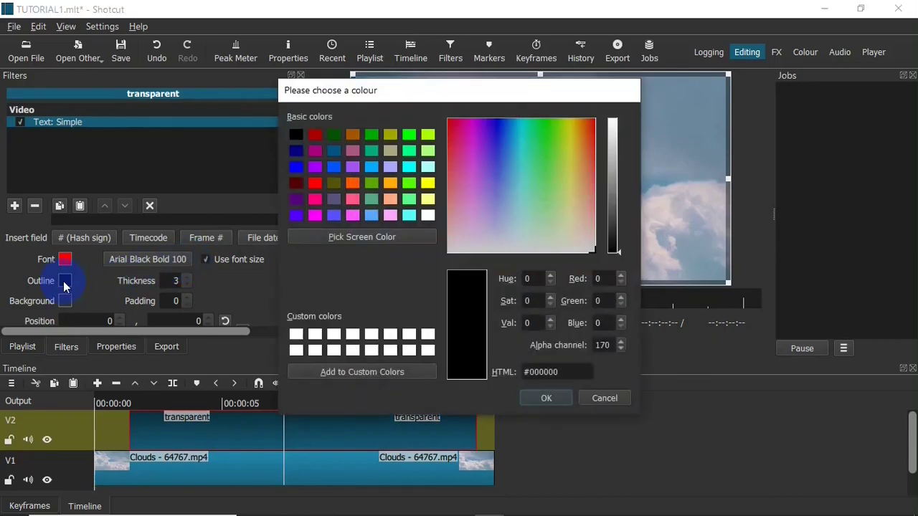
click(428, 215)
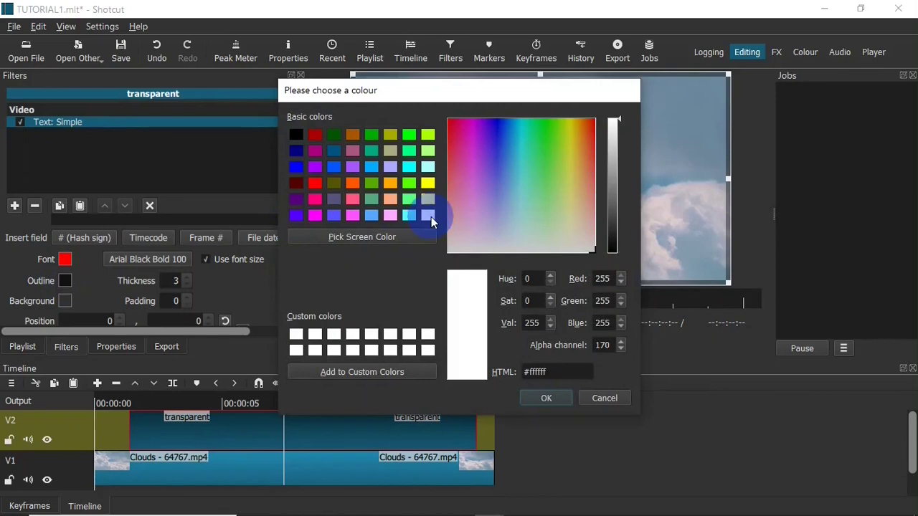
click(547, 398)
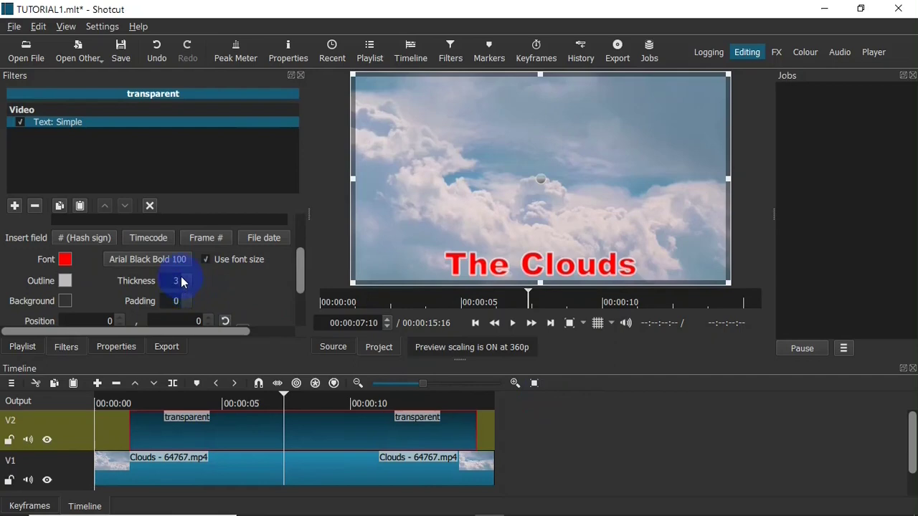
Set the title's background box to dark red with alpha 50.
click(63, 302)
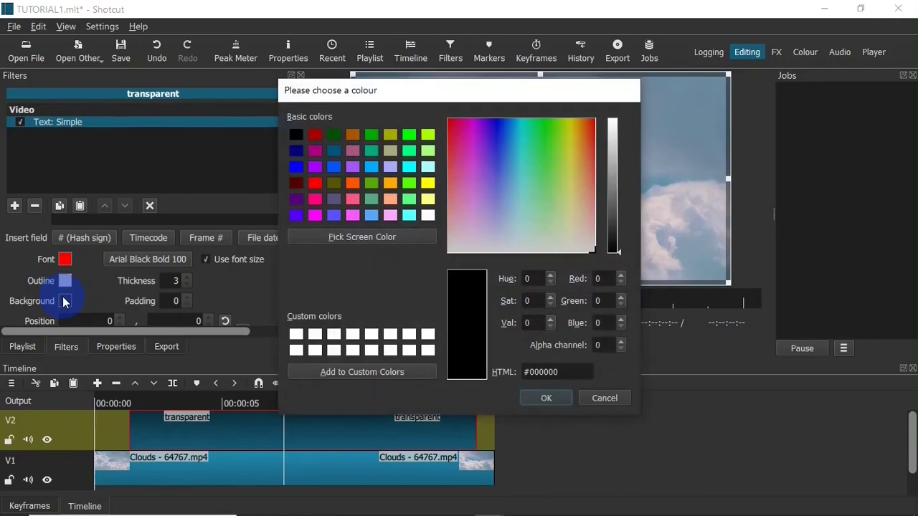
click(296, 185)
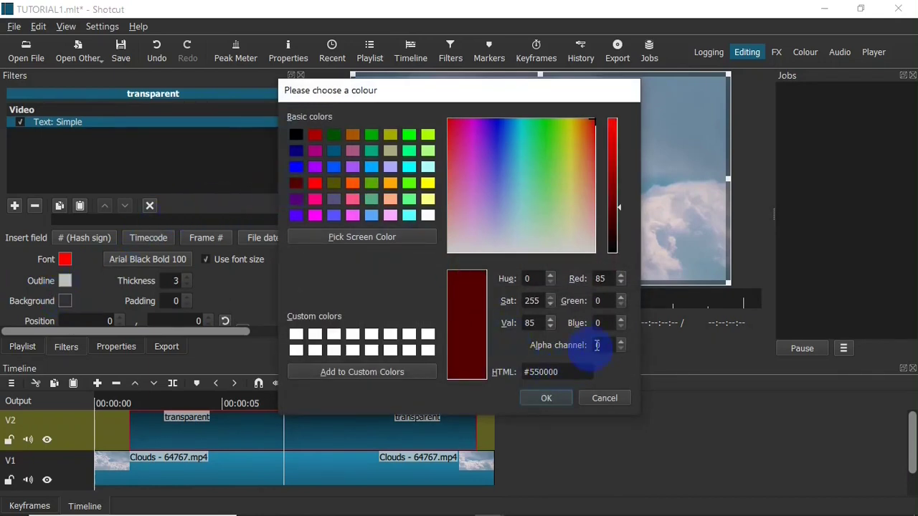
drag(603, 345, 562, 348)
text(50)
click(549, 400)
Set the padding around 'The Clouds' text to 24.
click(189, 301)
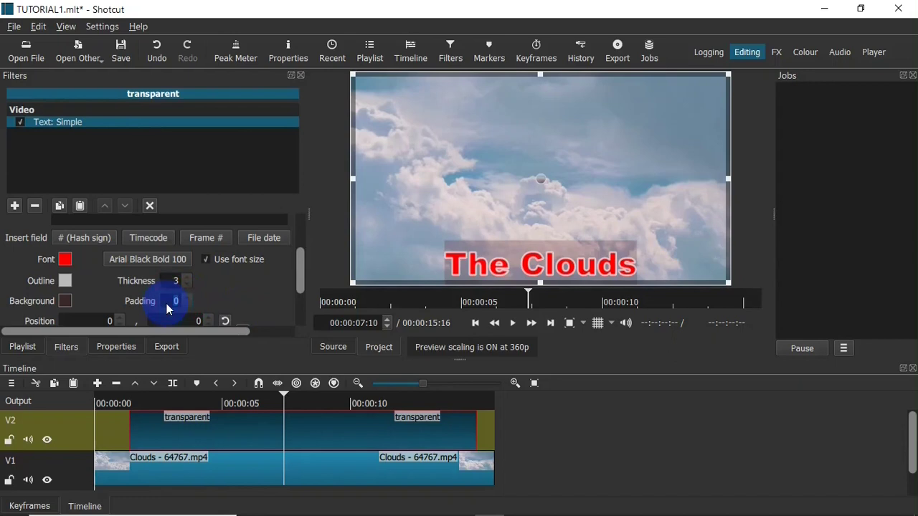
text(24)
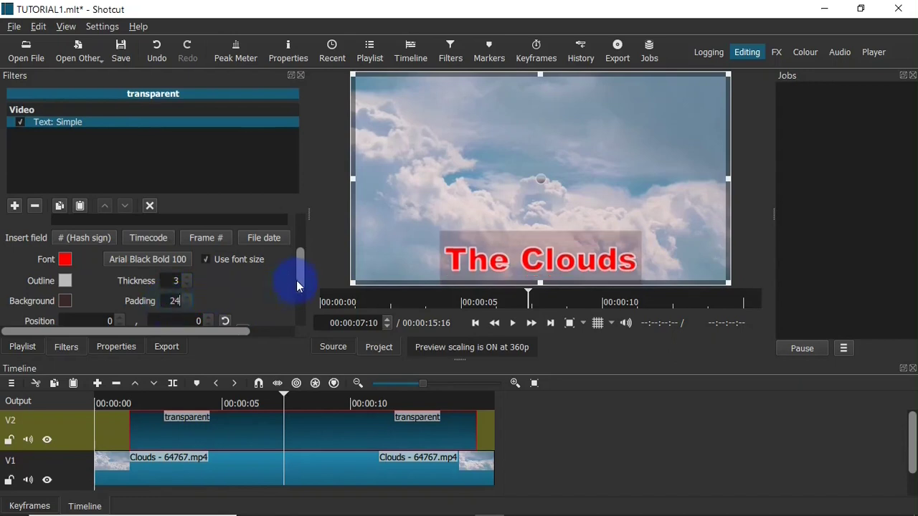
drag(300, 276, 301, 305)
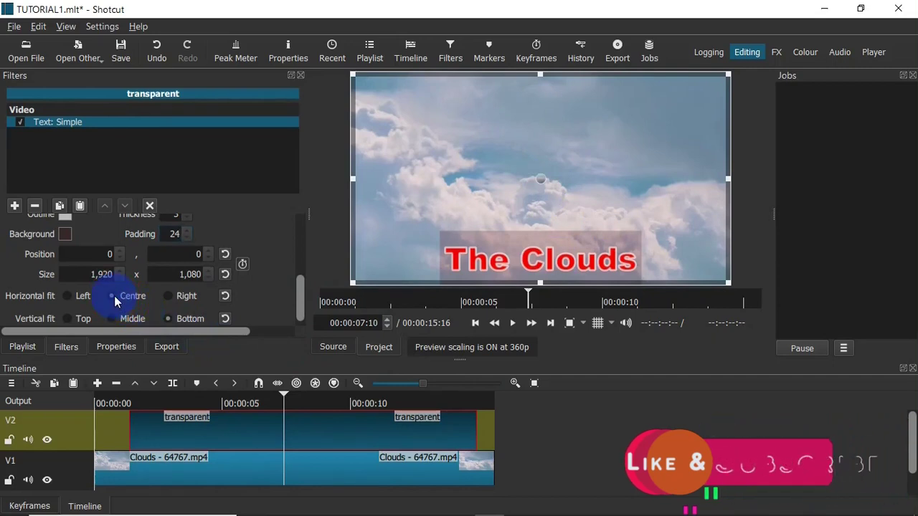
Set the title's vertical fit to Middle and select the Clouds clip on V1.
click(114, 319)
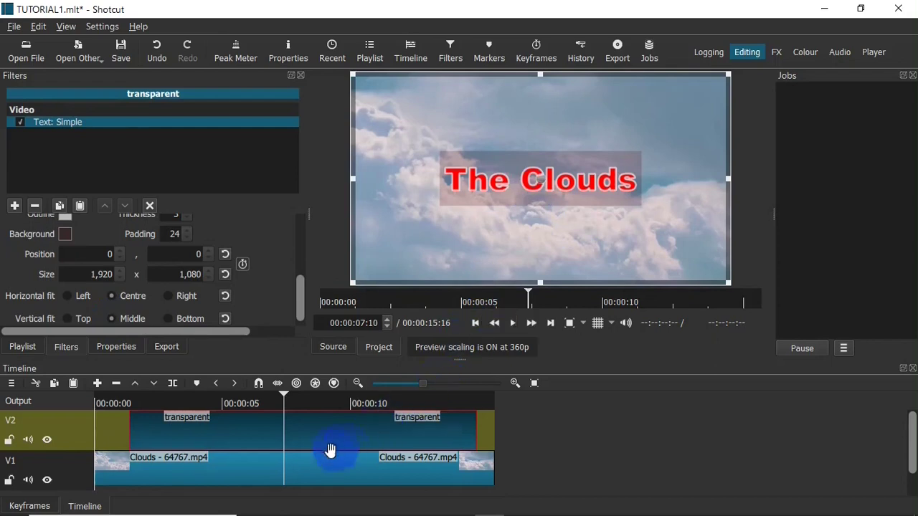
click(284, 471)
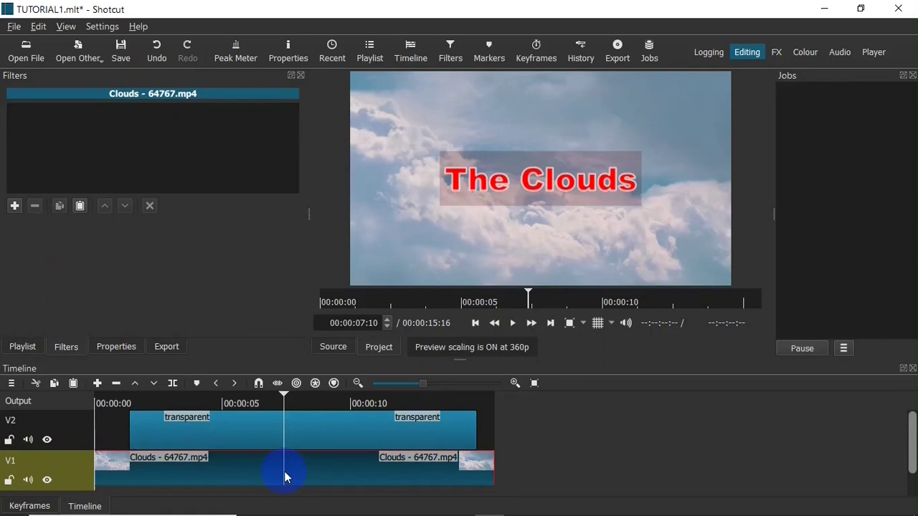
click(122, 405)
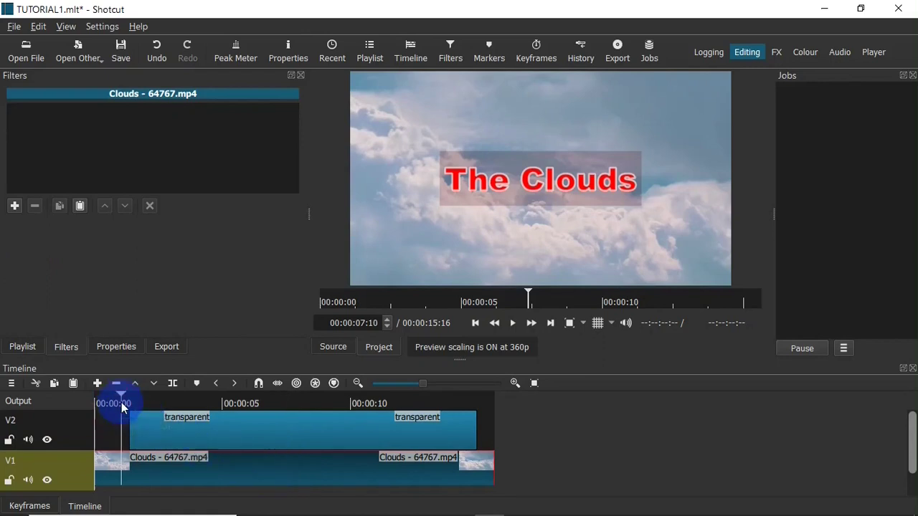
click(513, 323)
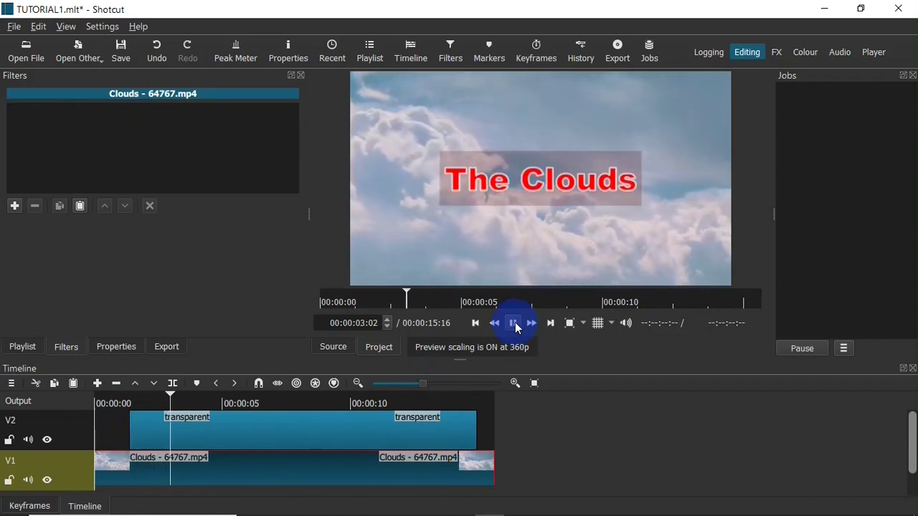
click(513, 323)
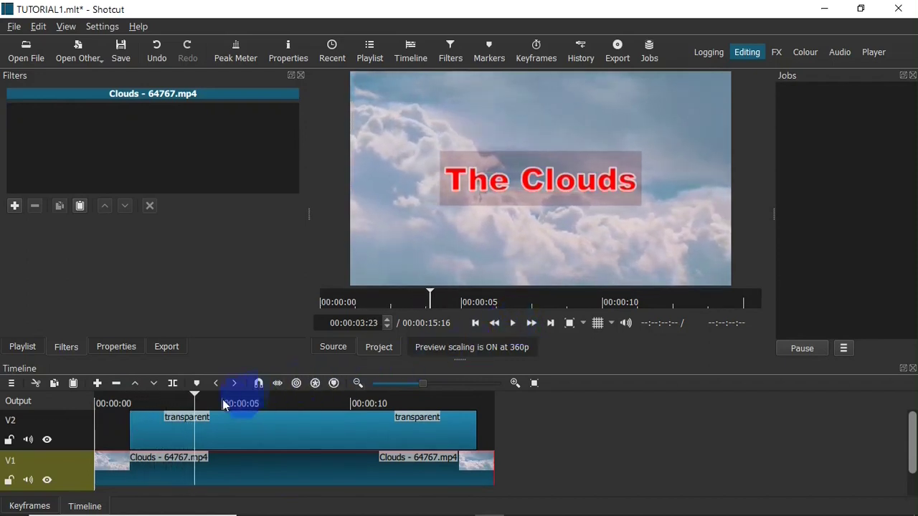
click(122, 408)
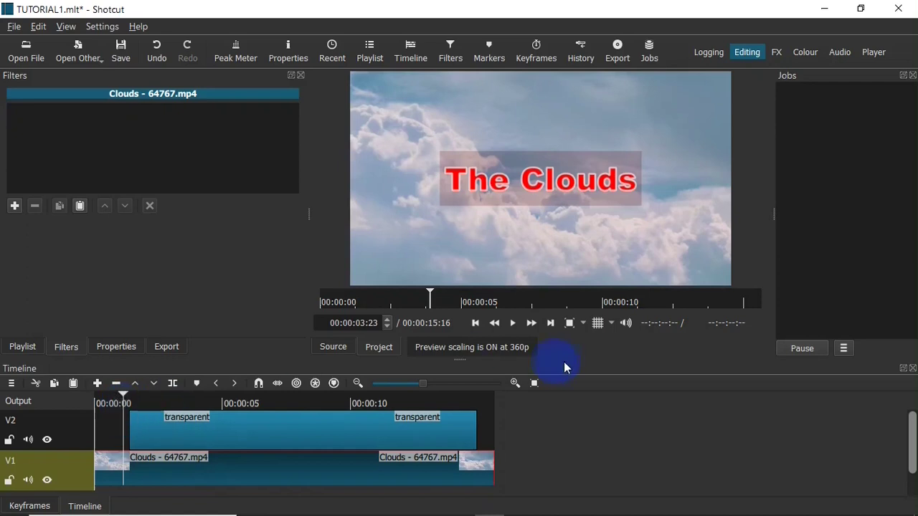
click(514, 323)
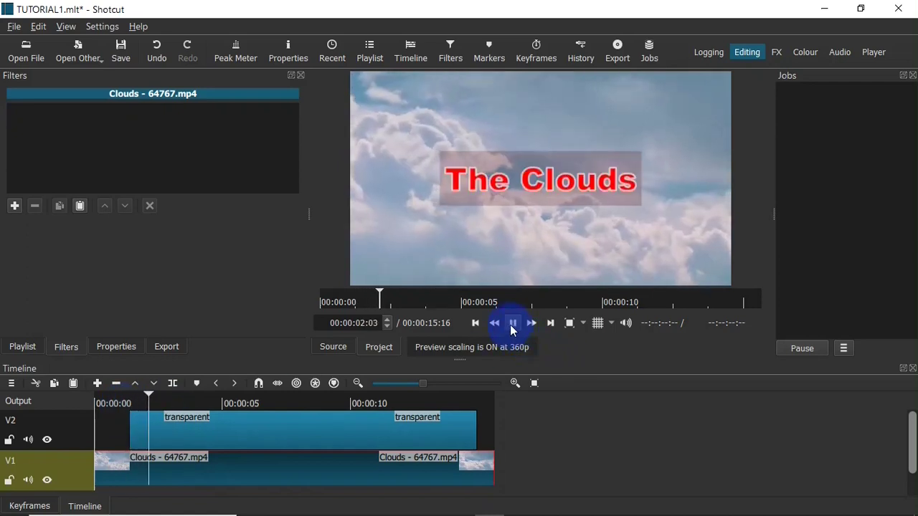
click(514, 323)
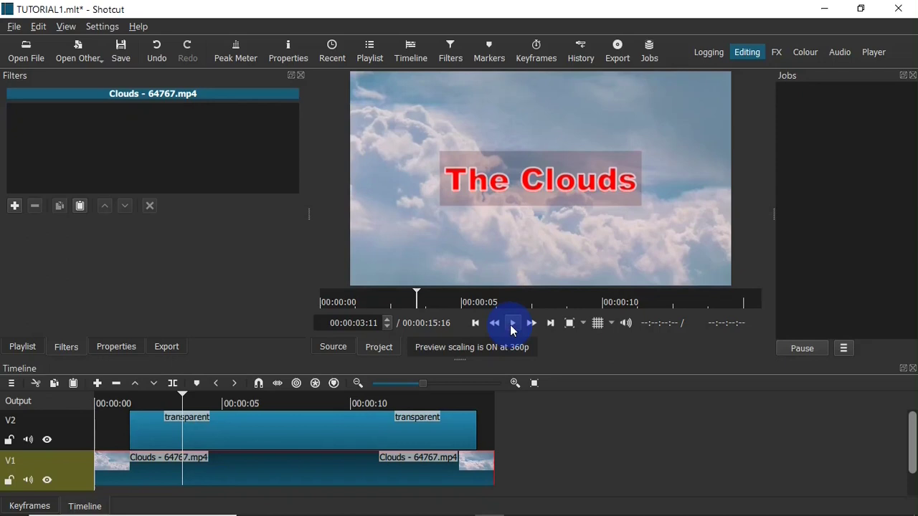
click(200, 423)
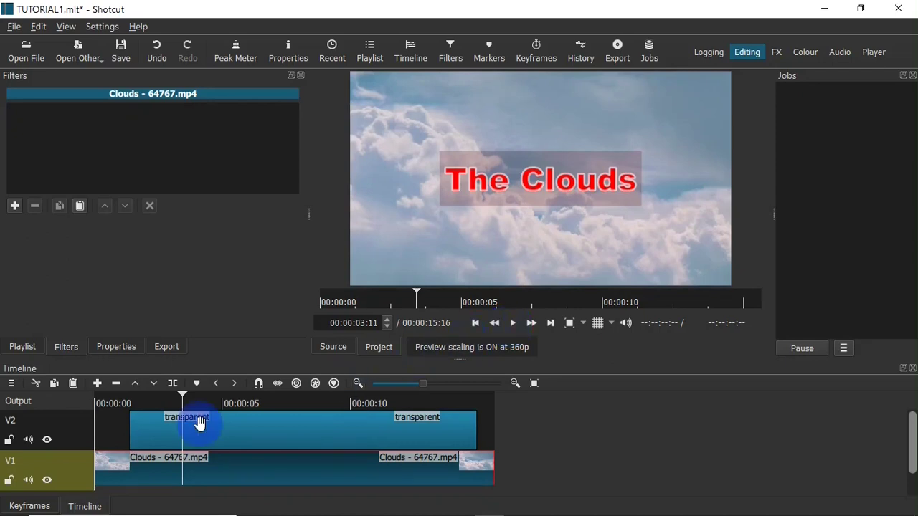
click(101, 442)
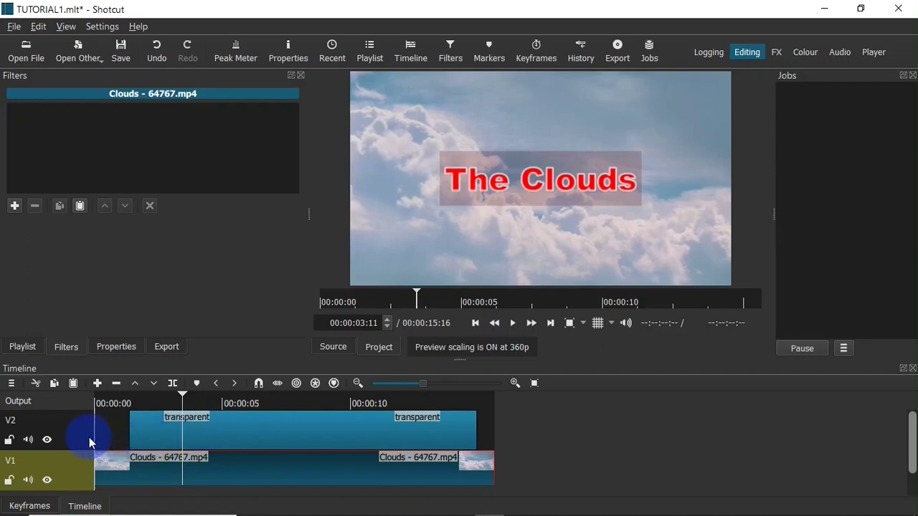
click(89, 438)
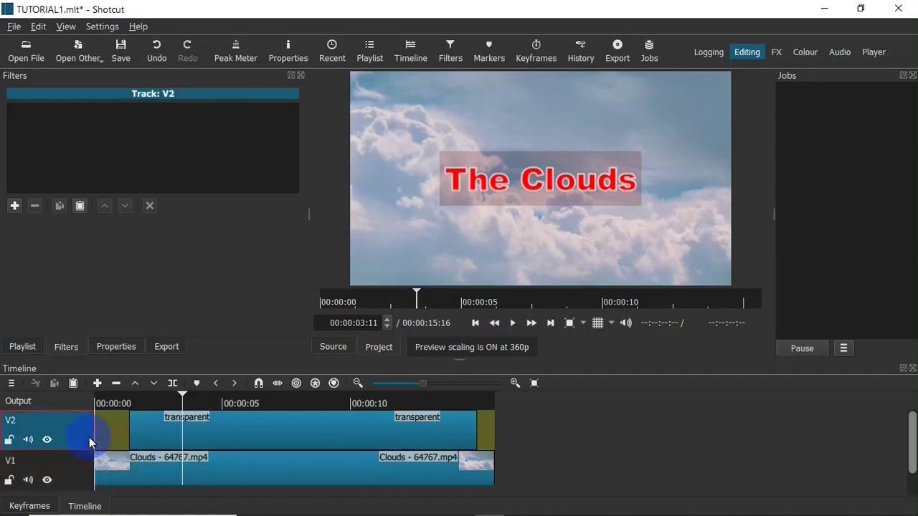
Create a colour clip and drop it at the start of track V2.
click(92, 60)
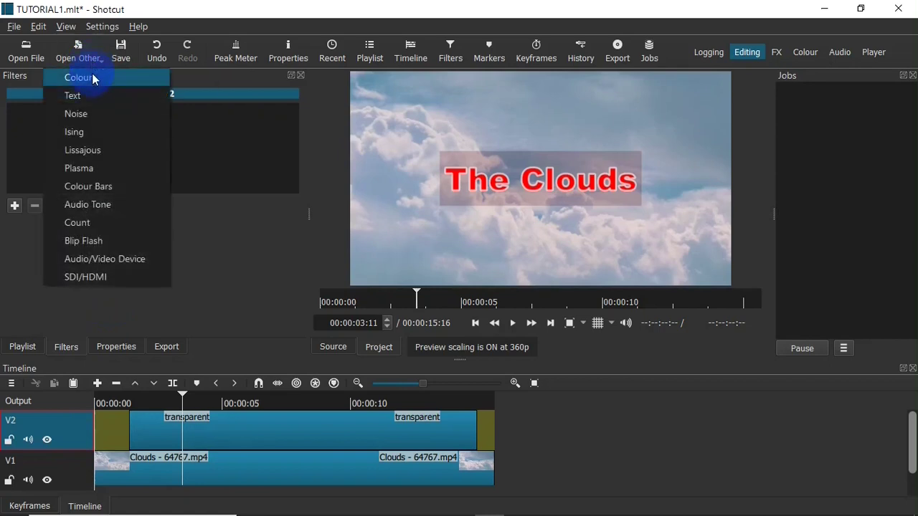
click(92, 76)
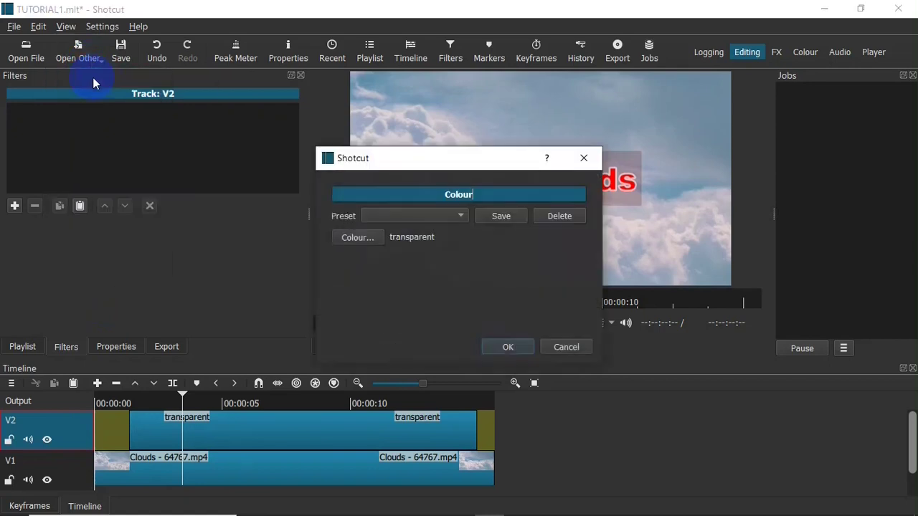
click(497, 348)
drag(524, 145, 103, 446)
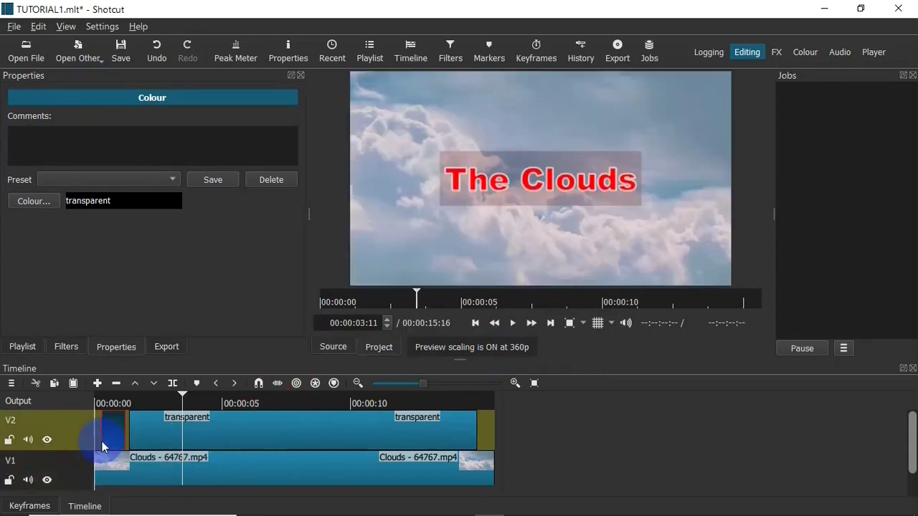
Set the short V2 colour clip to fully transparent black, alpha 0.
click(109, 406)
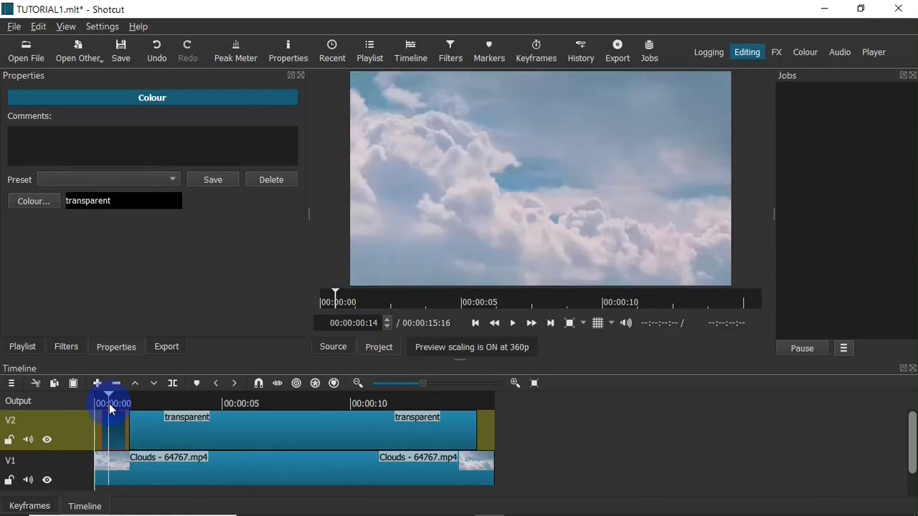
click(115, 433)
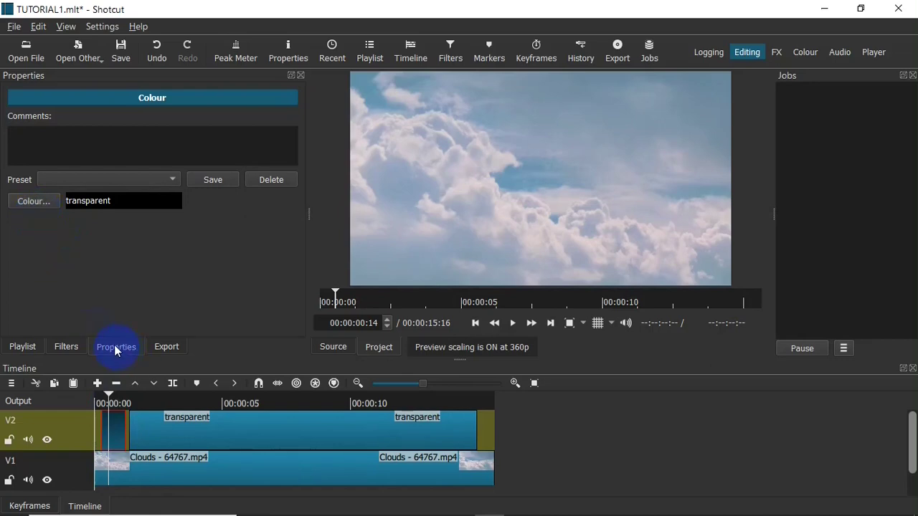
click(41, 205)
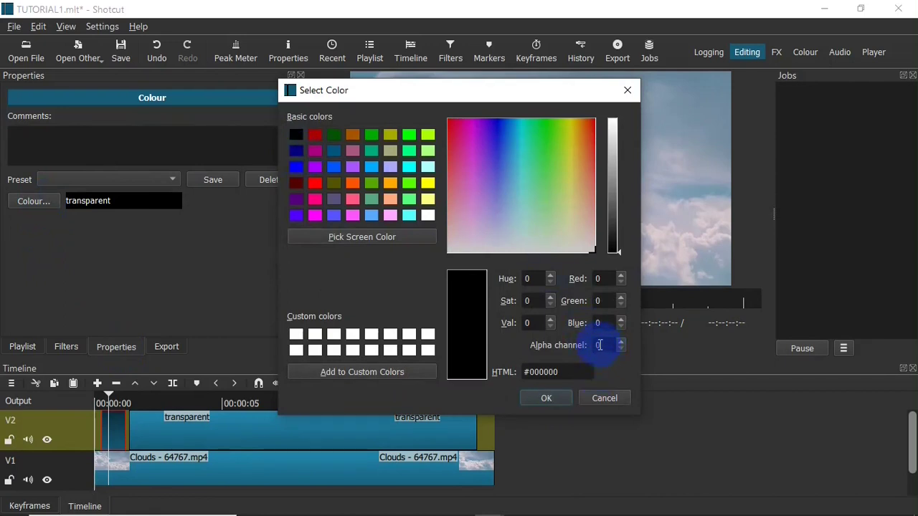
click(549, 398)
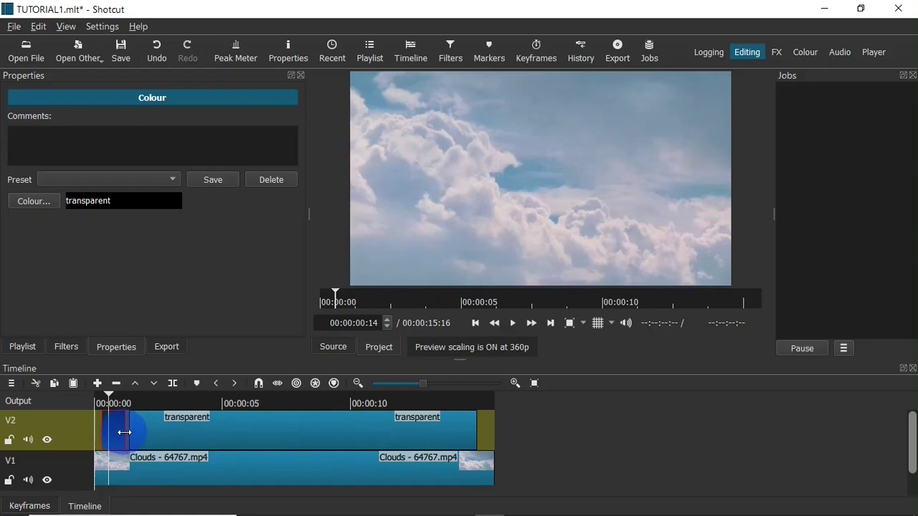
Overlap the transparent colour clip with the title clip on V2 and preview the red title's fade-in.
drag(124, 432, 186, 431)
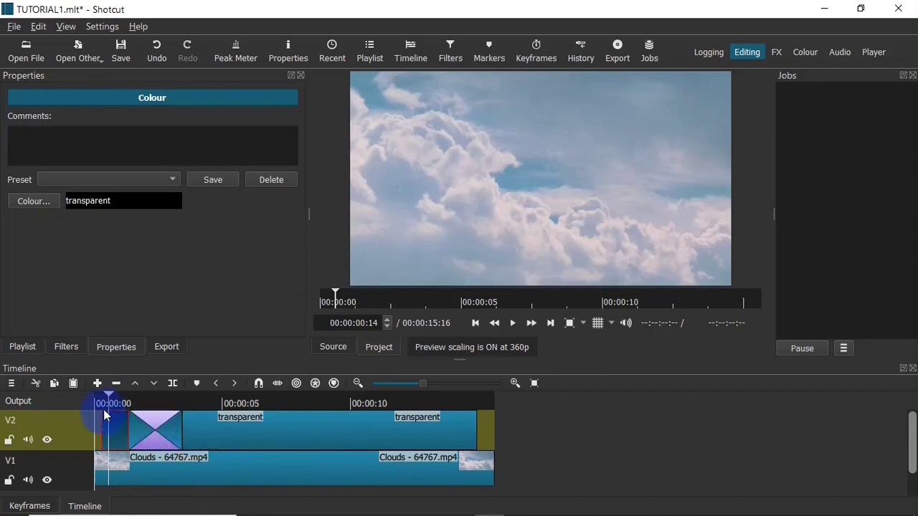
click(514, 322)
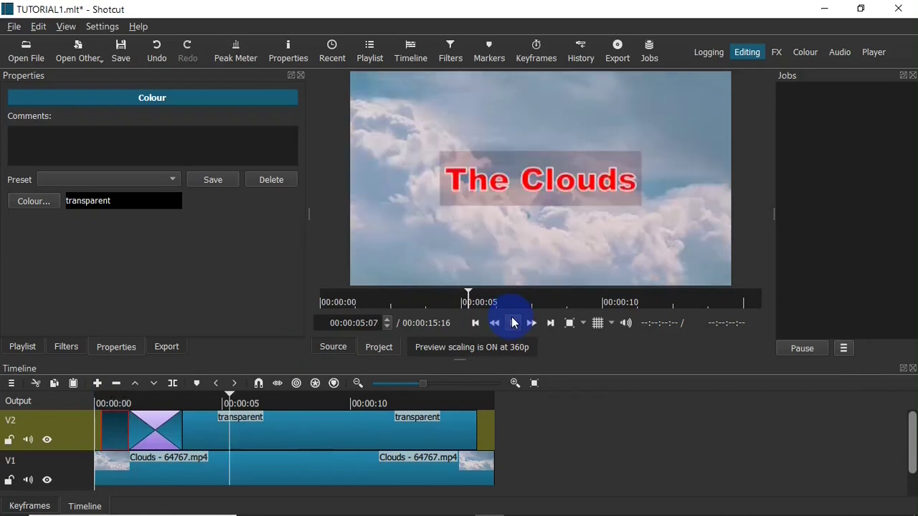
click(513, 323)
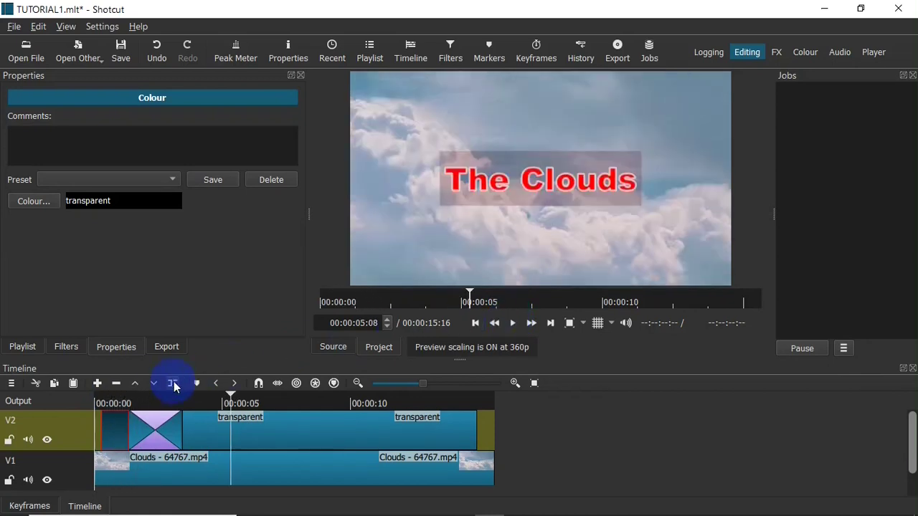
drag(123, 403, 123, 400)
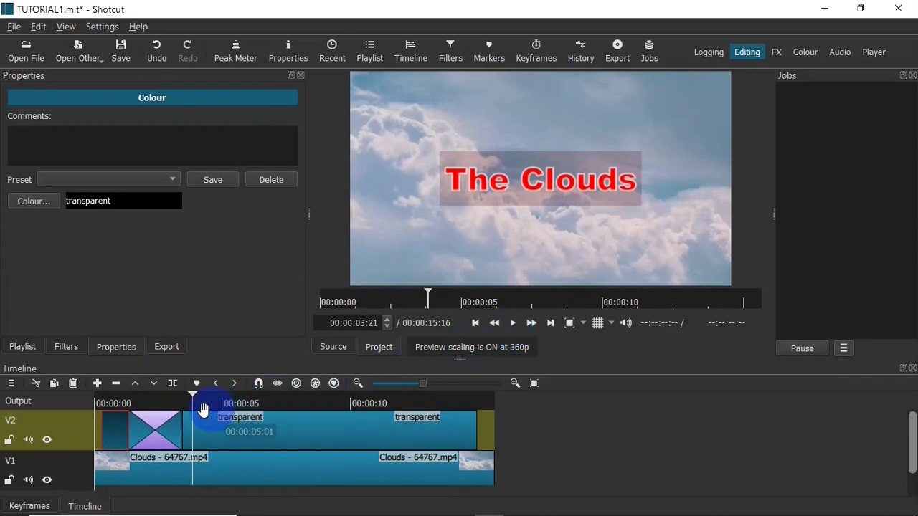
Set the V2 transition's video type to the Bar Horizontal wipe.
click(175, 415)
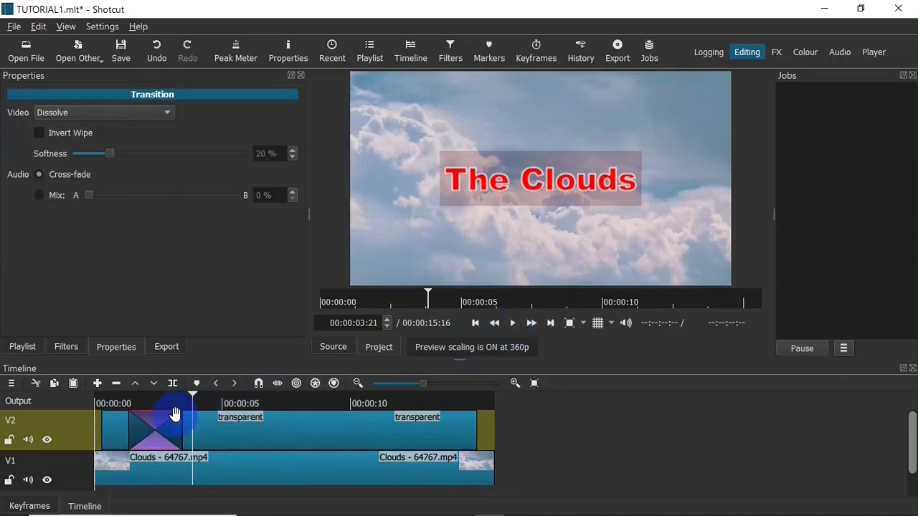
click(119, 351)
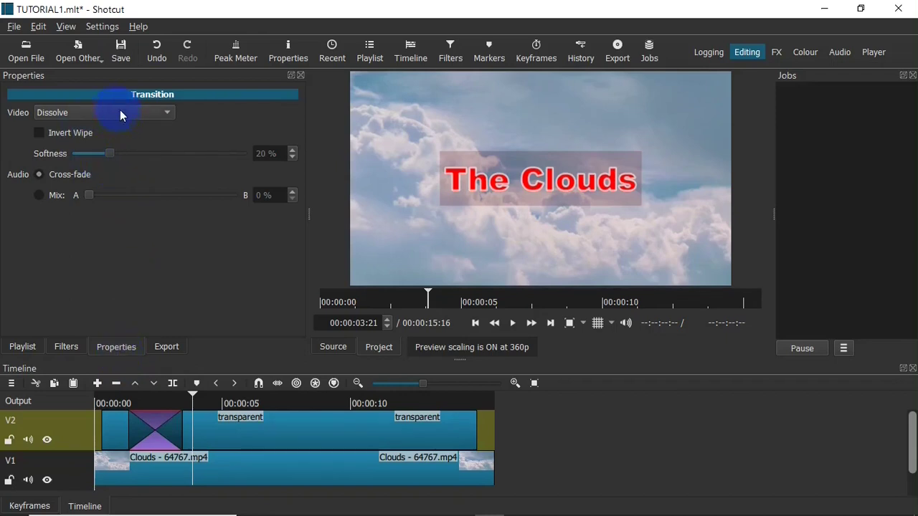
click(121, 115)
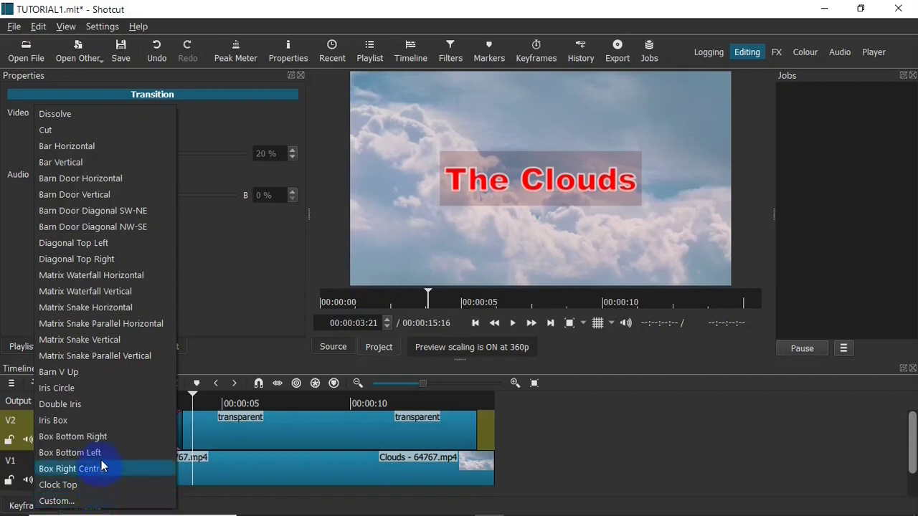
click(96, 145)
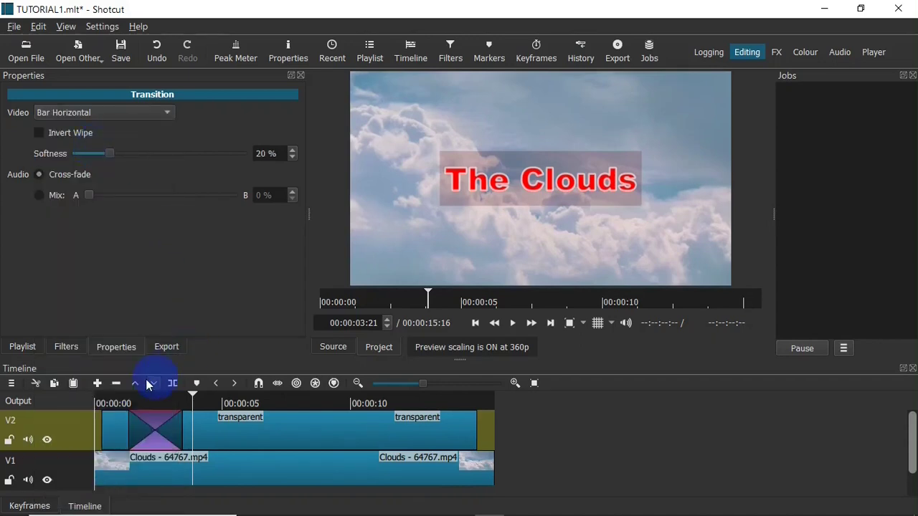
Play back from near the start to preview the title wiping in across the clouds.
click(124, 398)
click(512, 323)
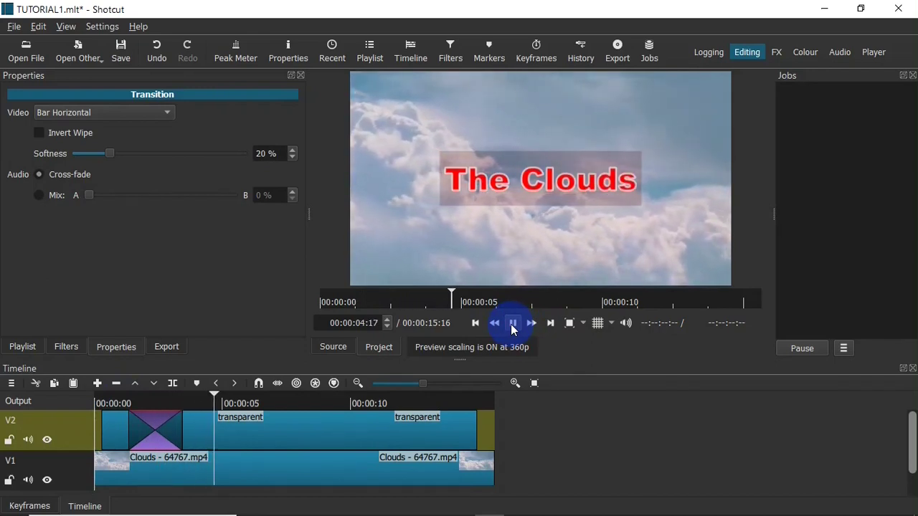
click(513, 323)
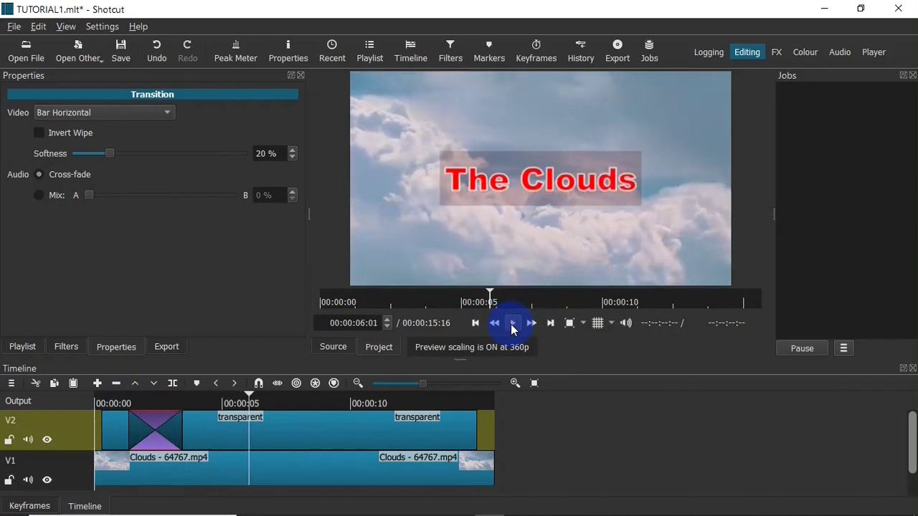